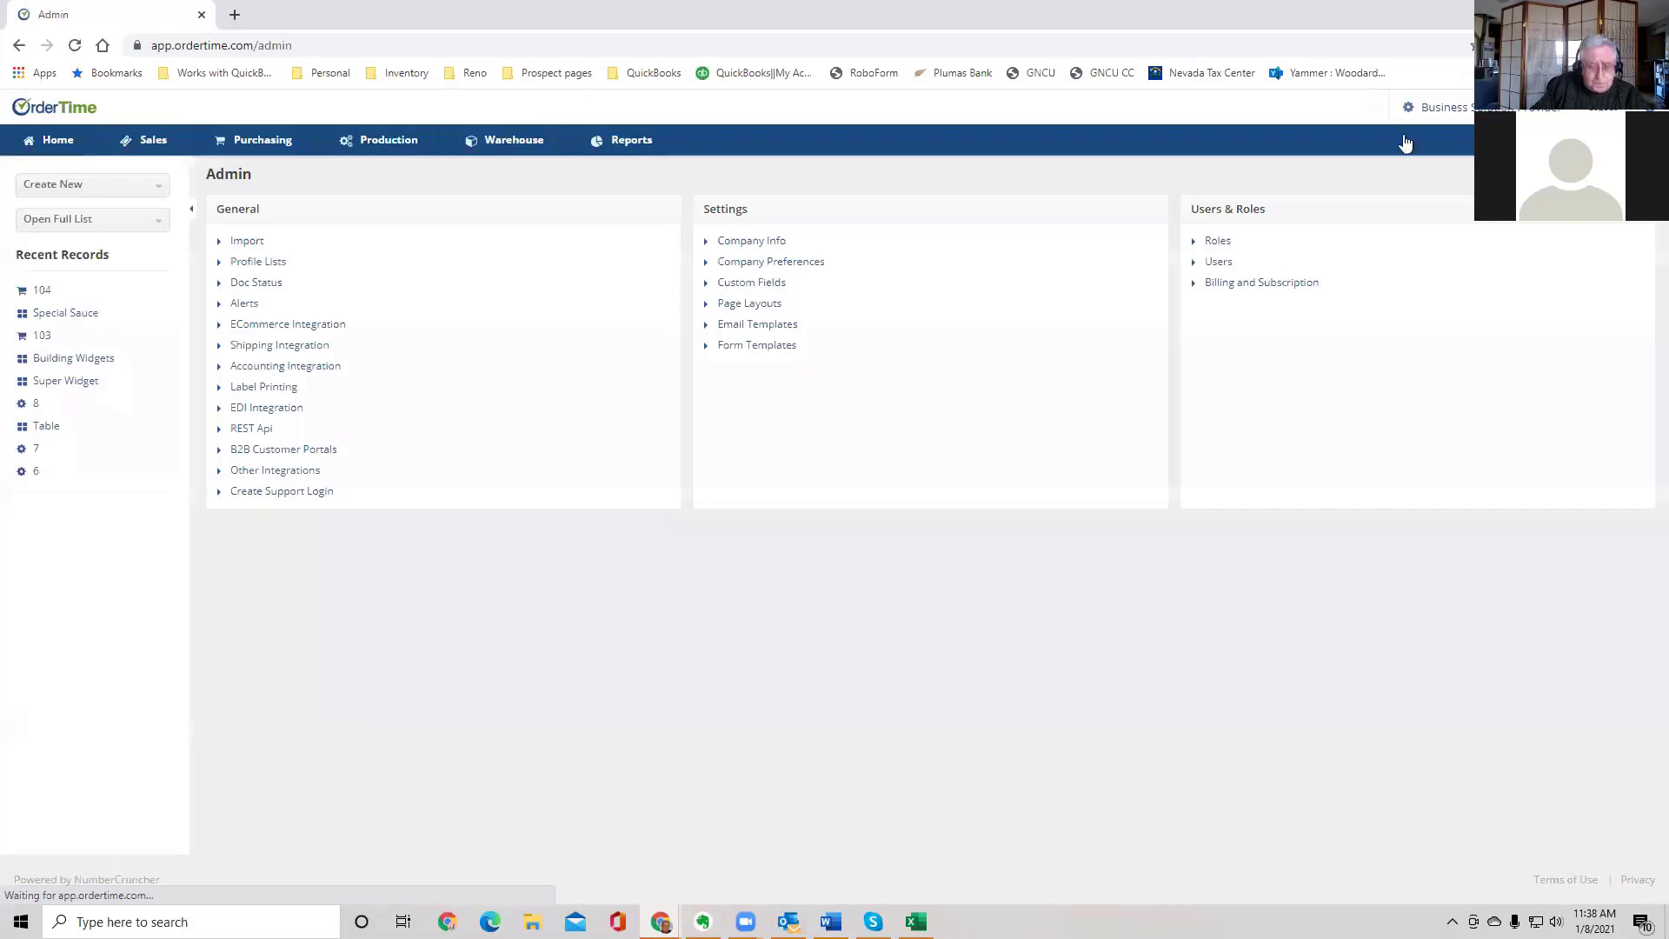
Step: Review the Items section of Company Preferences for the multiple units of measure option, then return to the Admin page
left_click(810, 263)
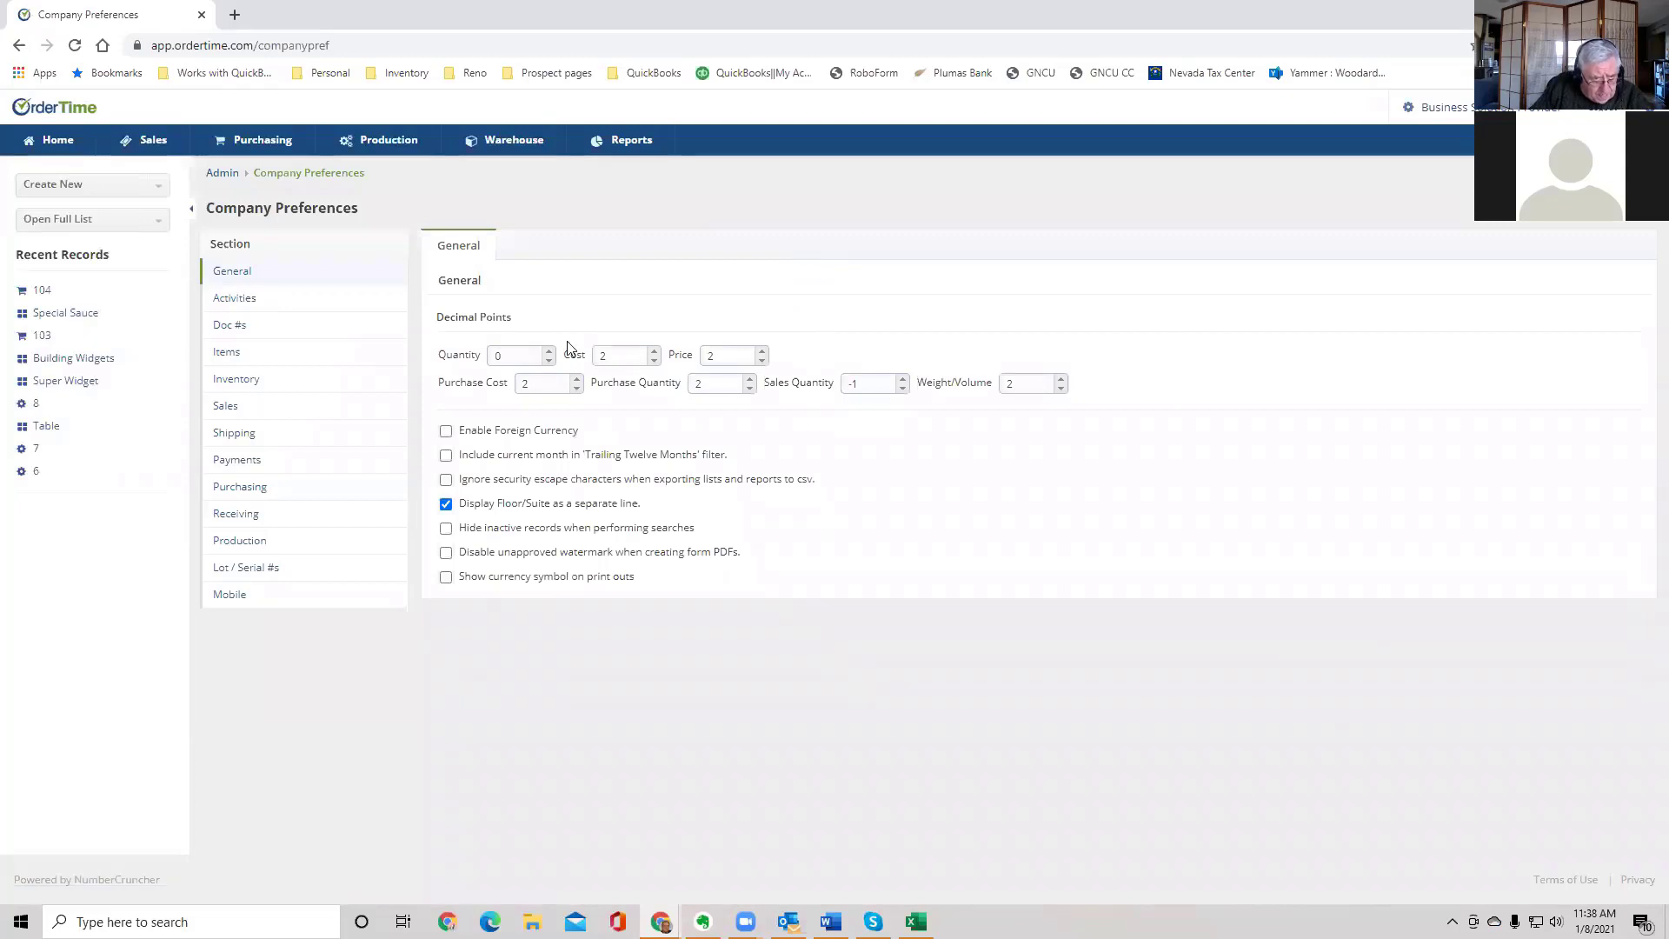
left_click(224, 356)
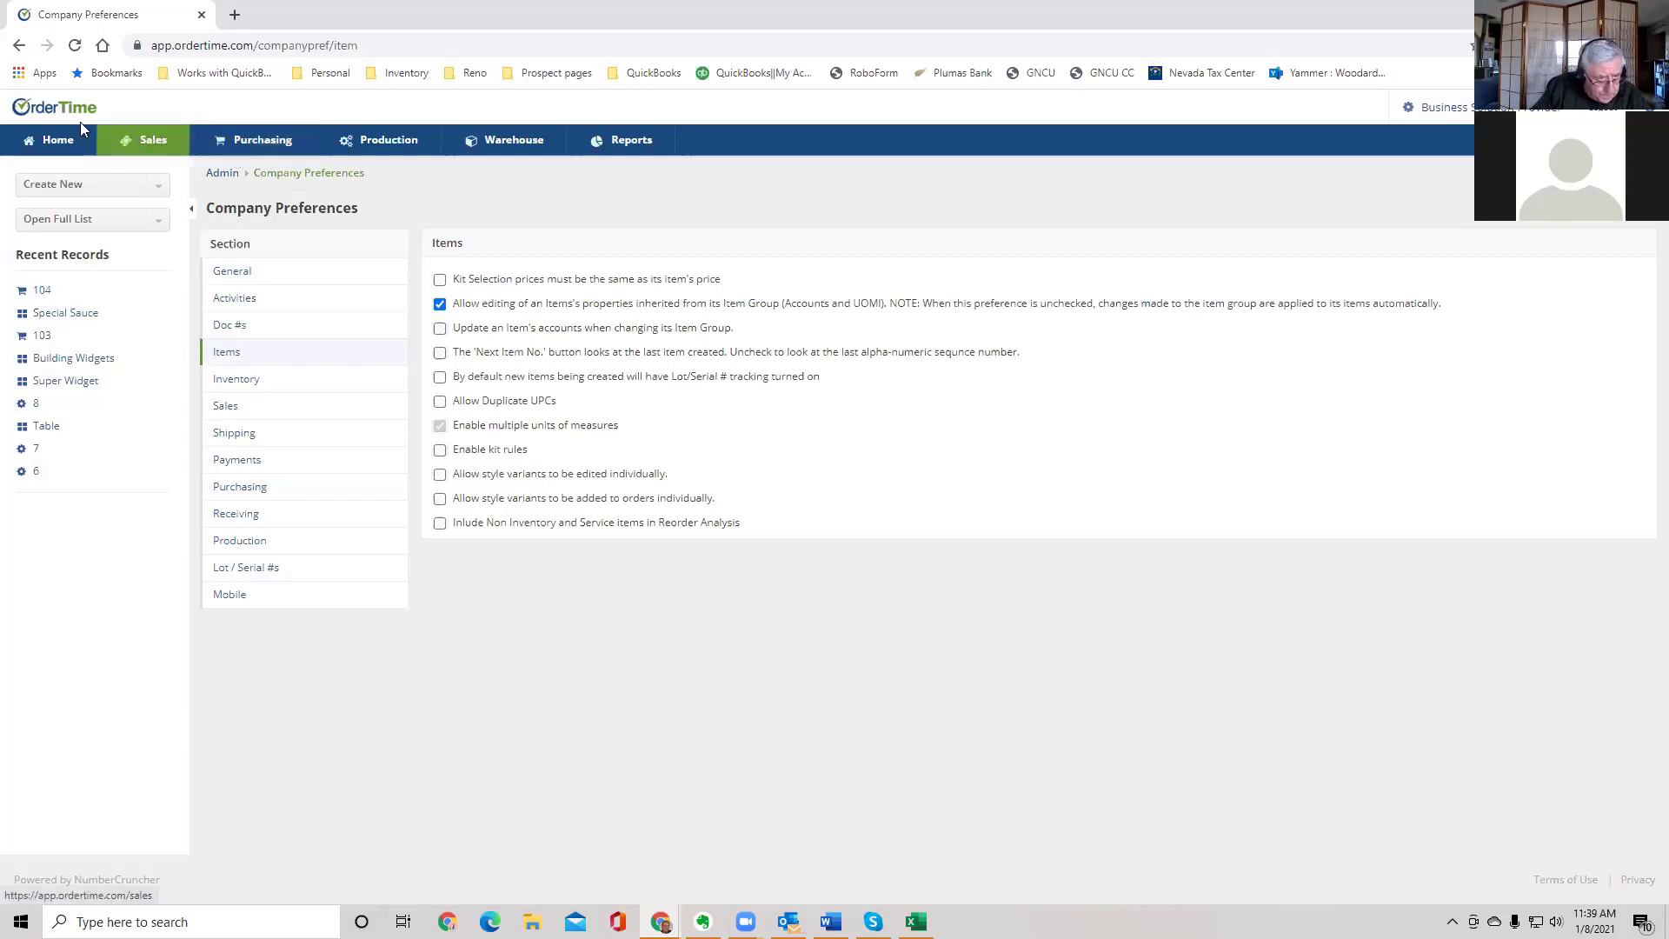
left_click(20, 47)
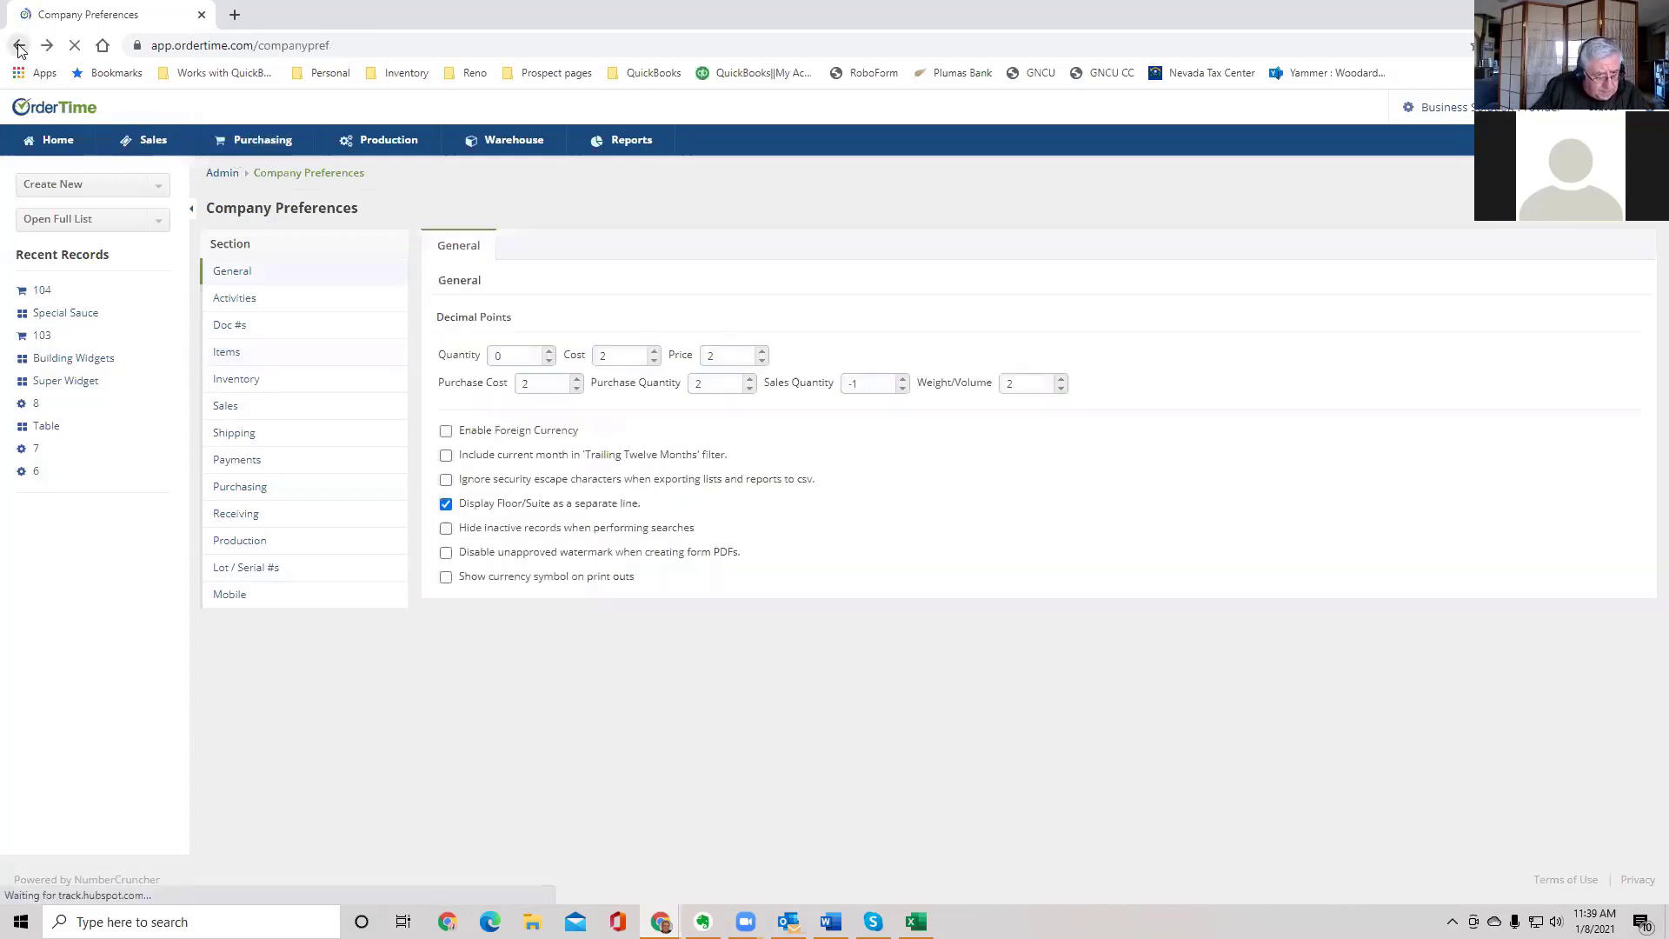
left_click(19, 47)
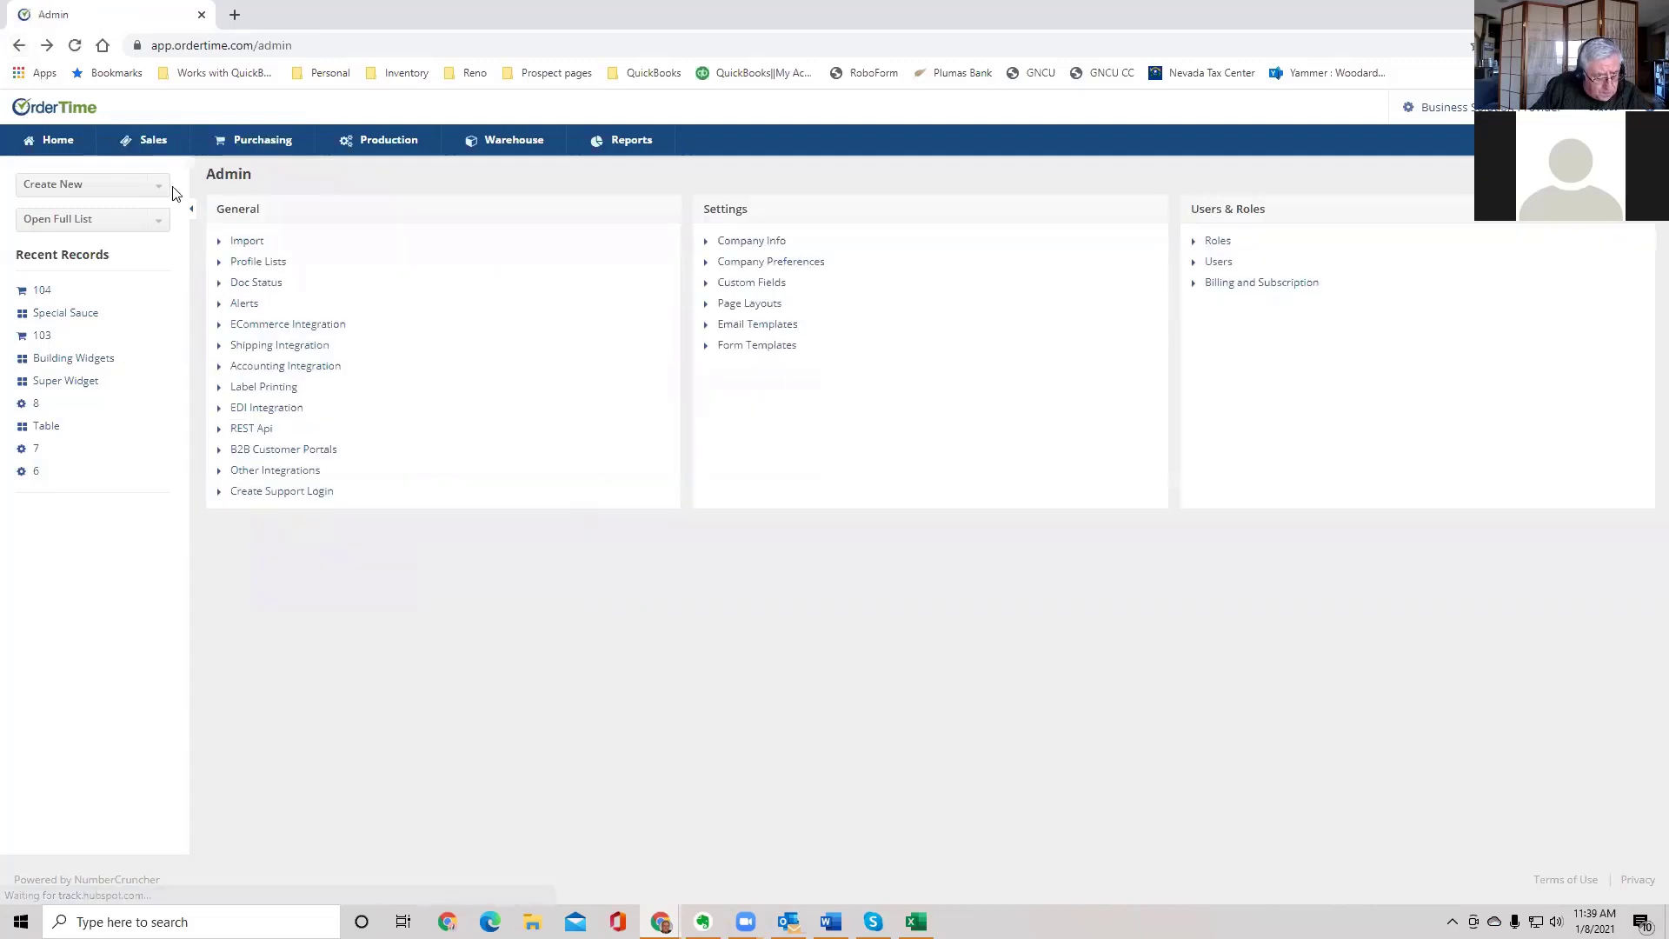
Step: Review the Units of Measure profile list and its name and abbreviation fields, then return to Profile Lists
left_click(268, 264)
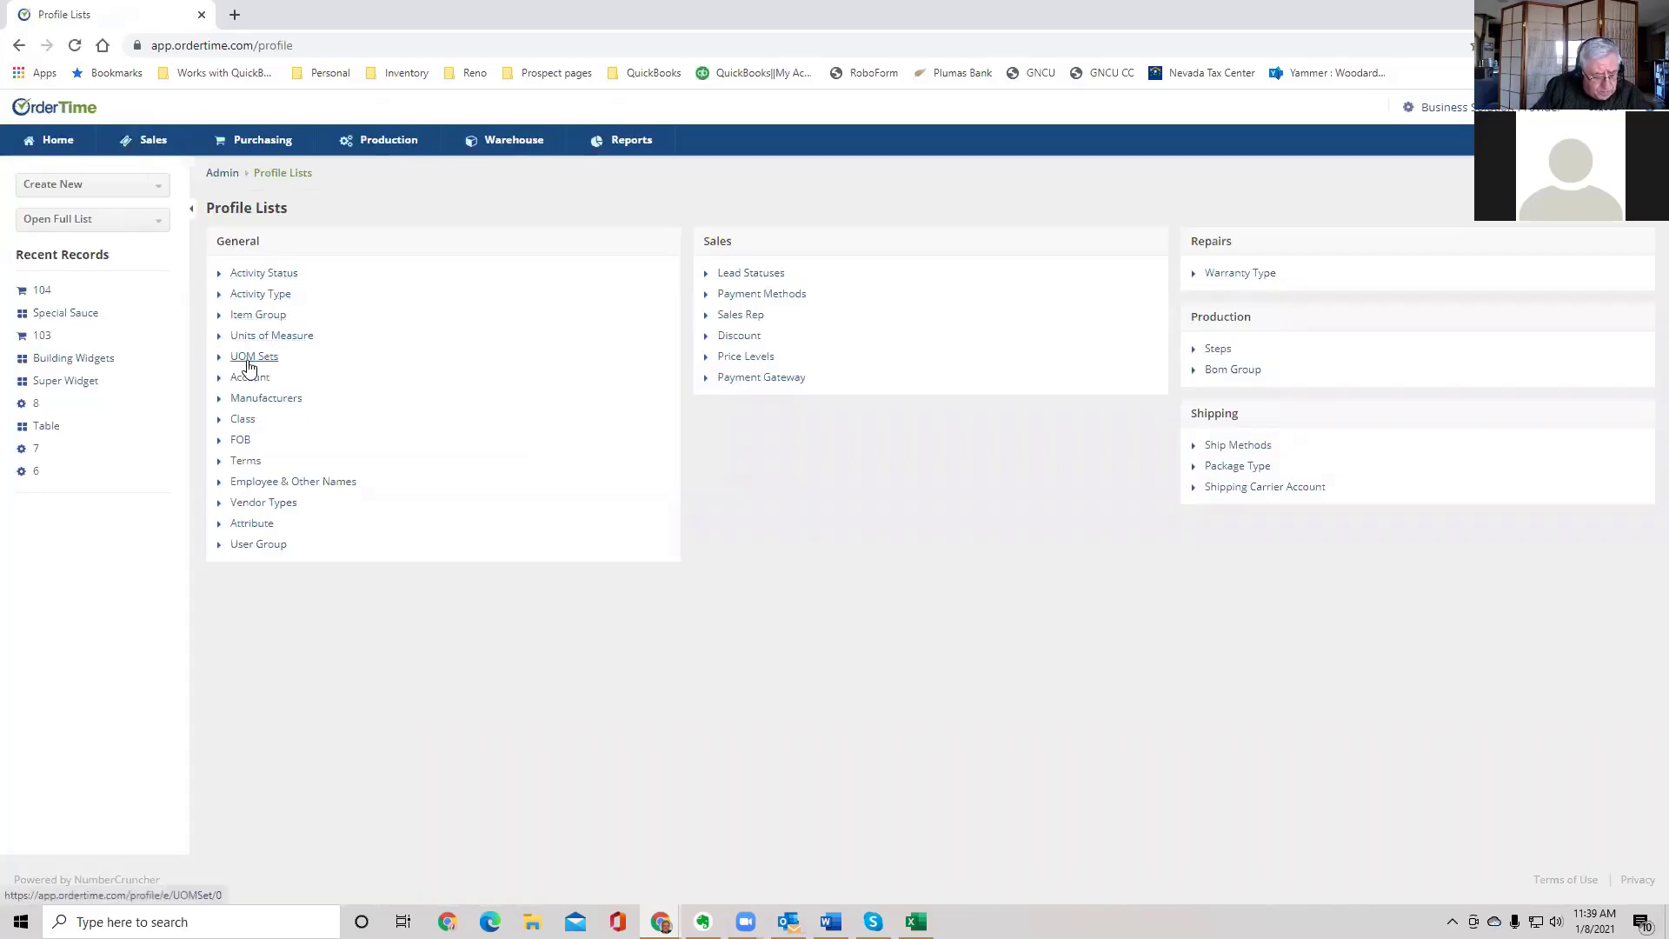
left_click(289, 339)
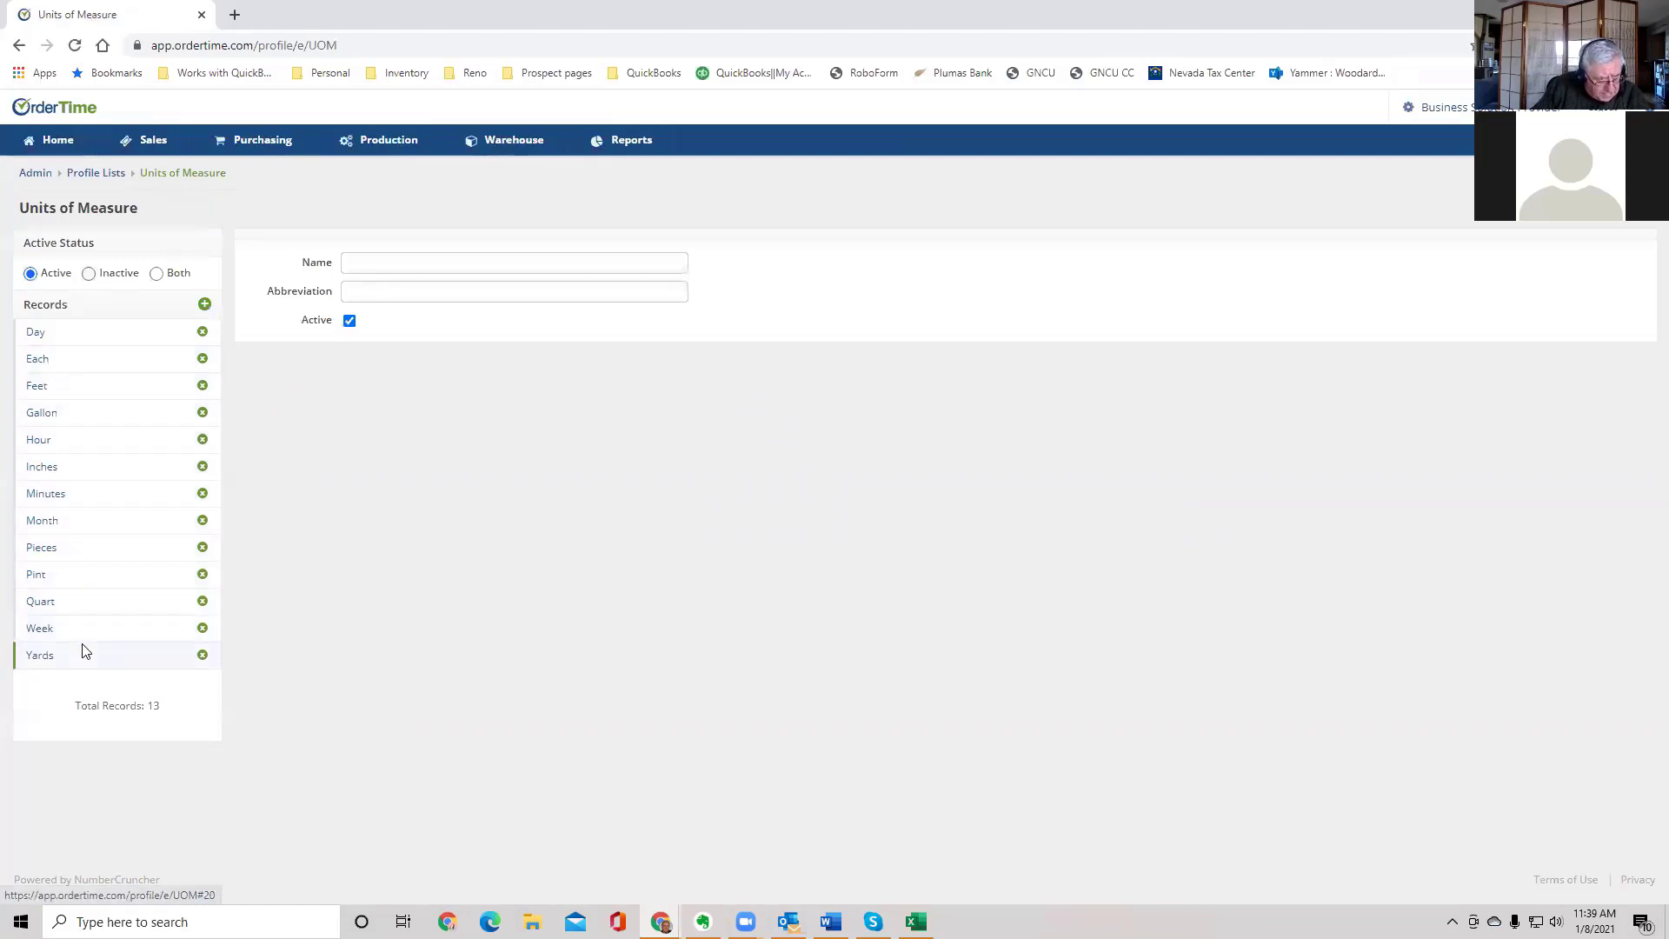
left_click(425, 265)
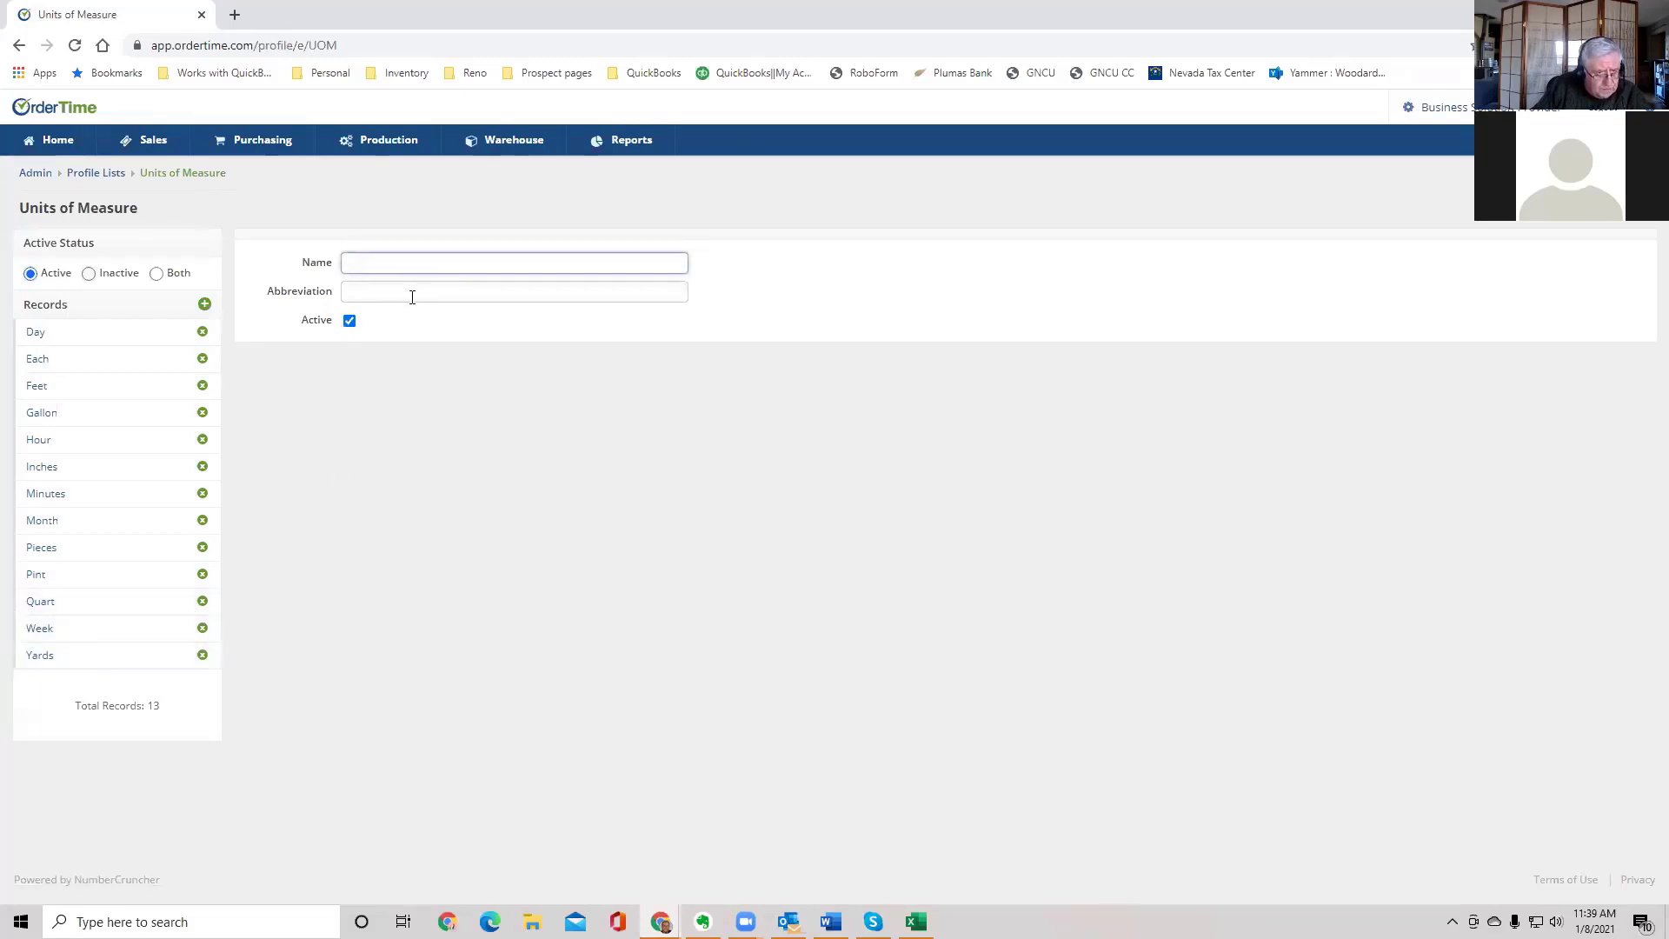
left_click(19, 47)
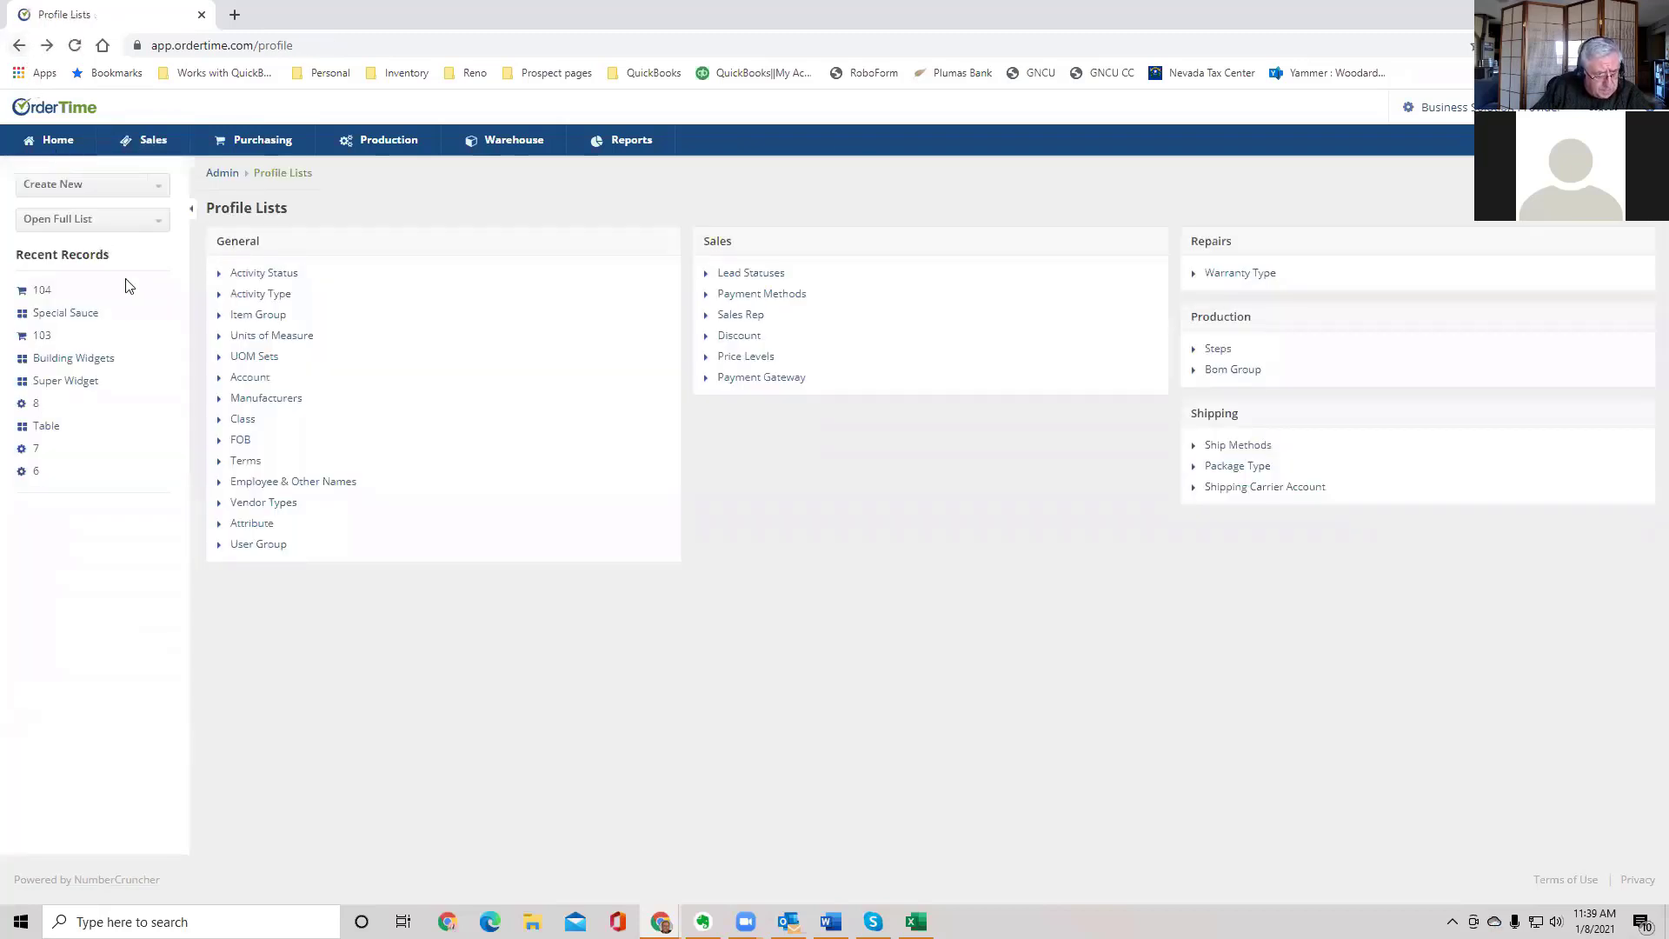
Step: Examine the Volume UOM set's primary unit, alternates and defaults, then return to Profile Lists
left_click(260, 360)
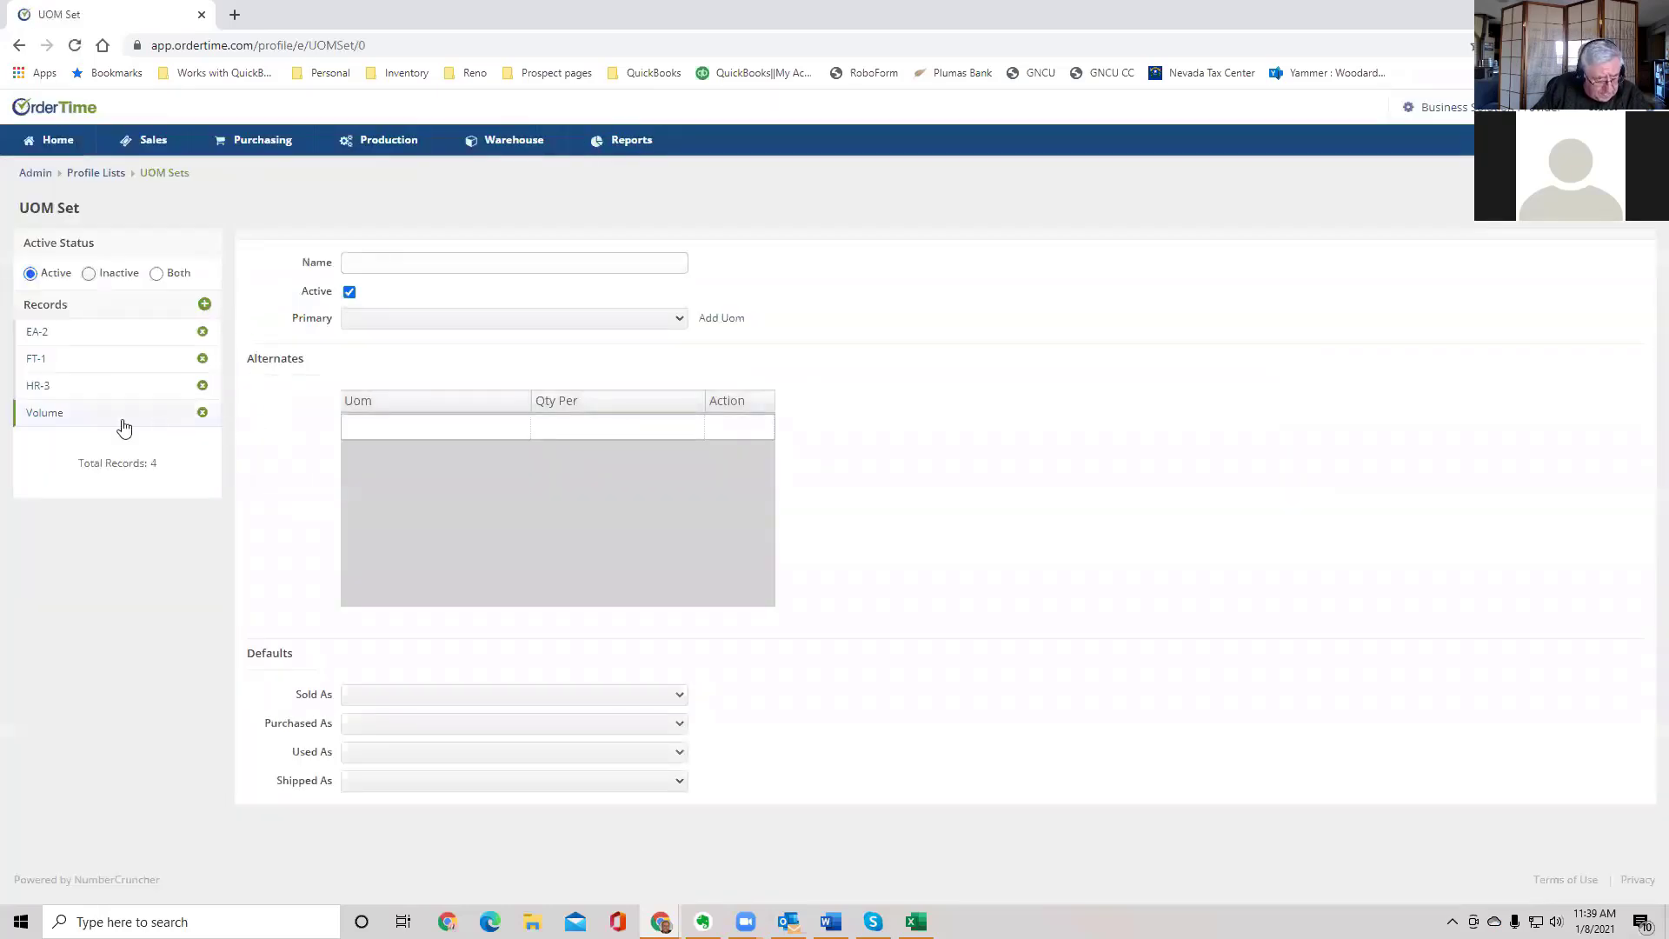
left_click(49, 412)
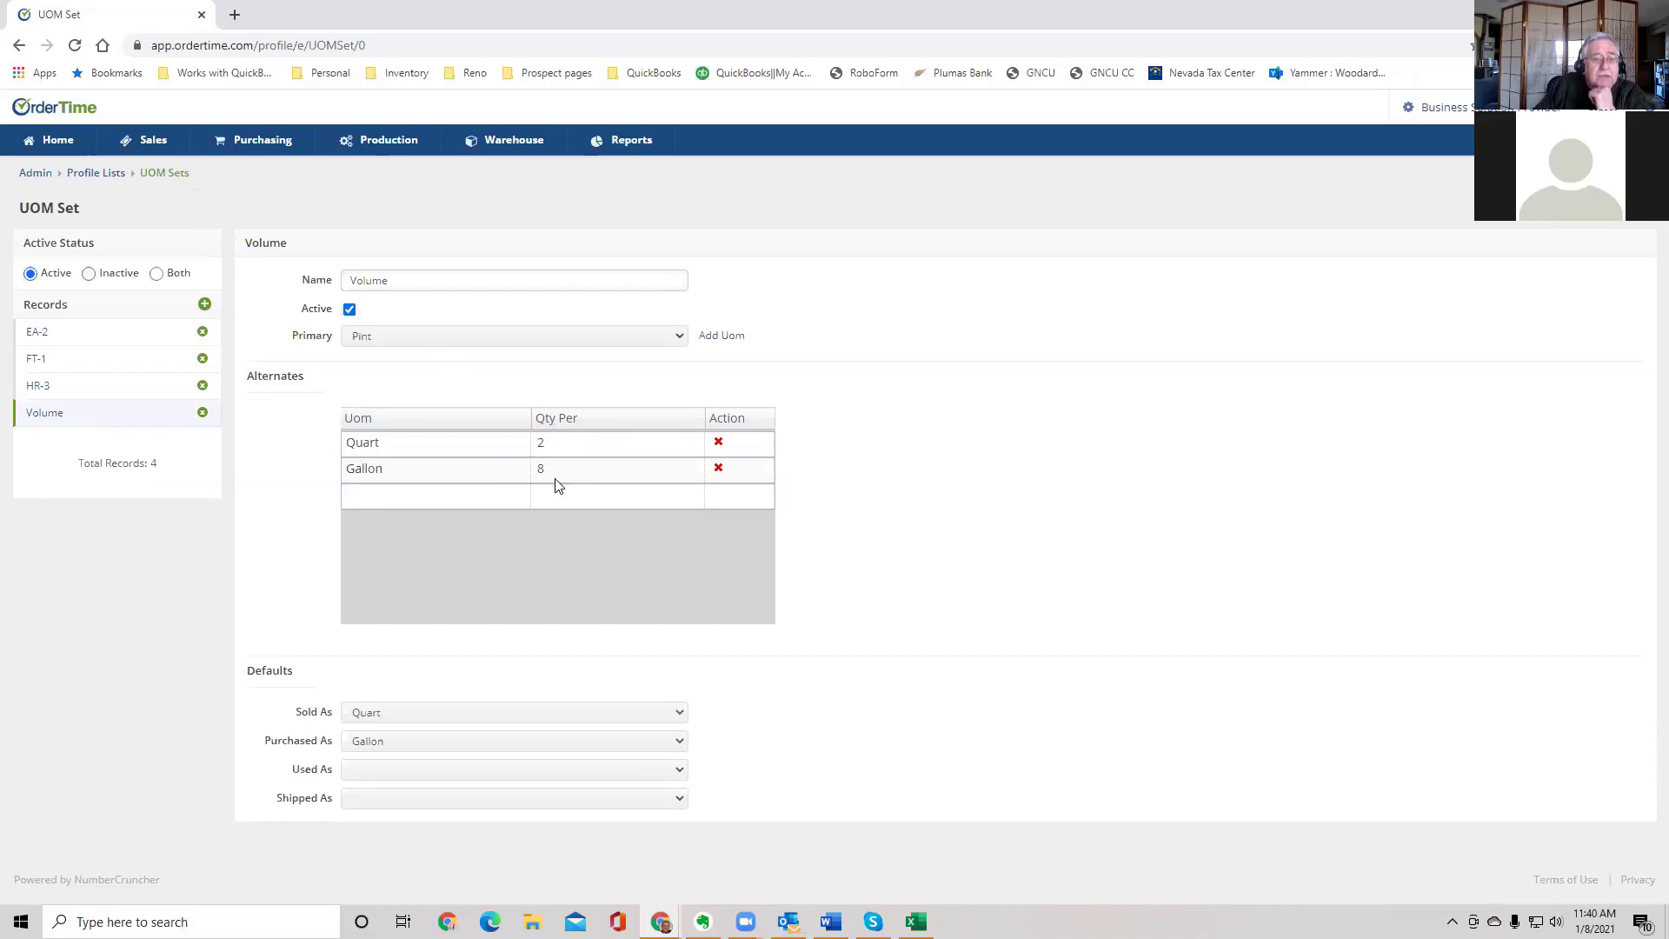
left_click(17, 48)
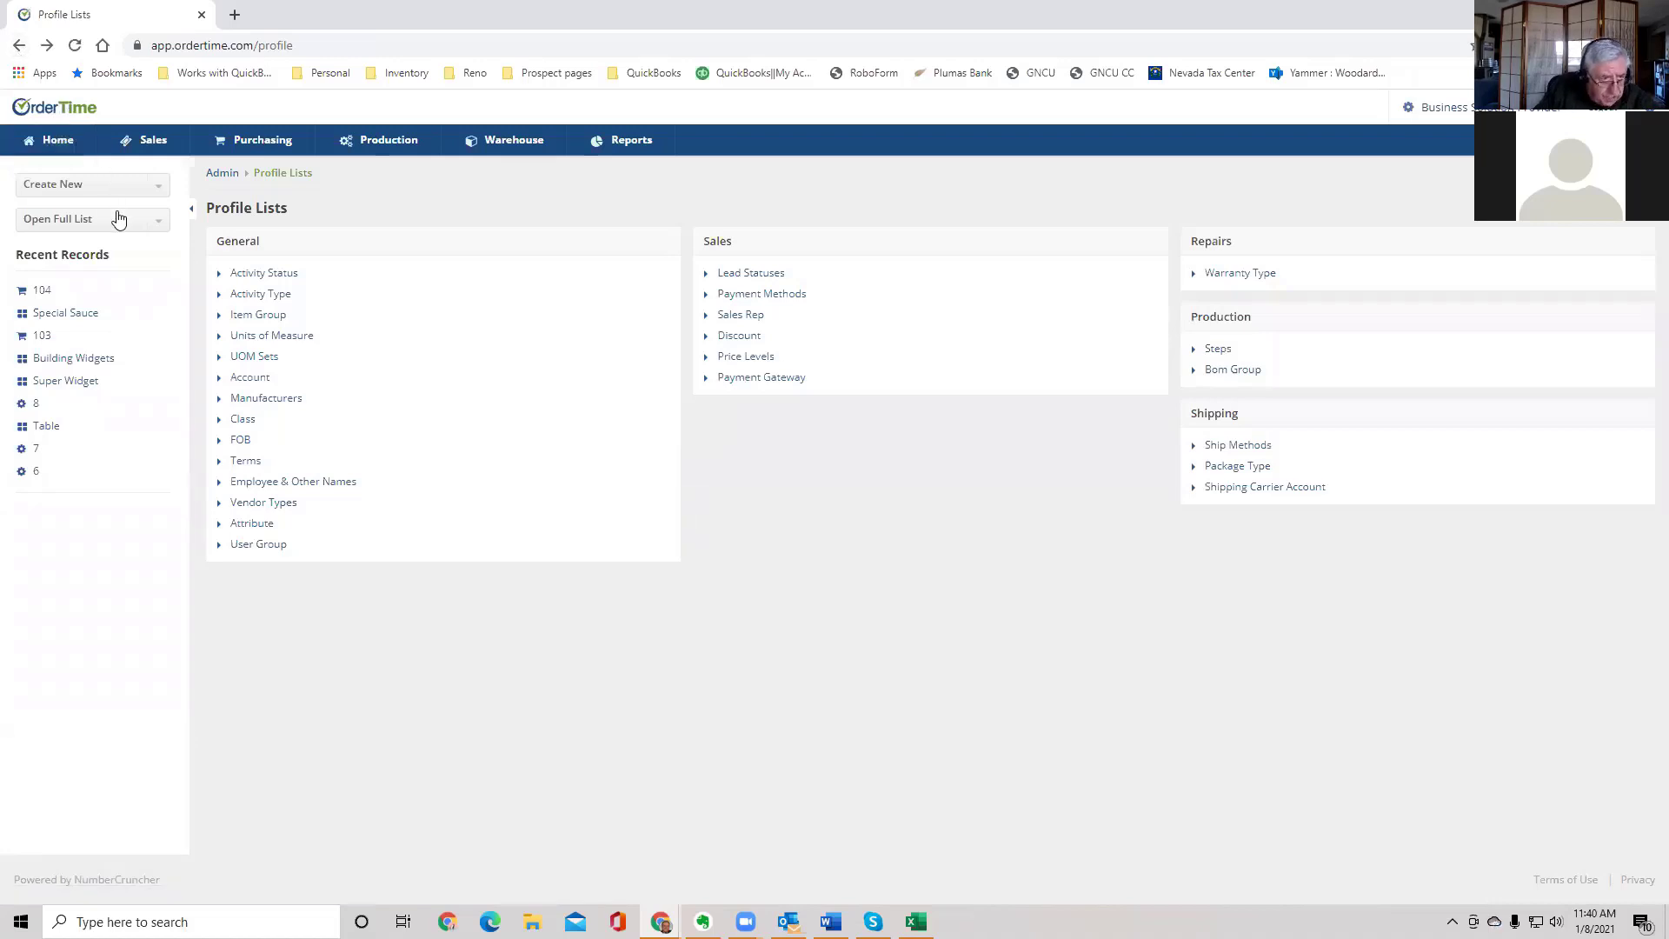
Step: Open the full list of purchase orders
left_click(161, 224)
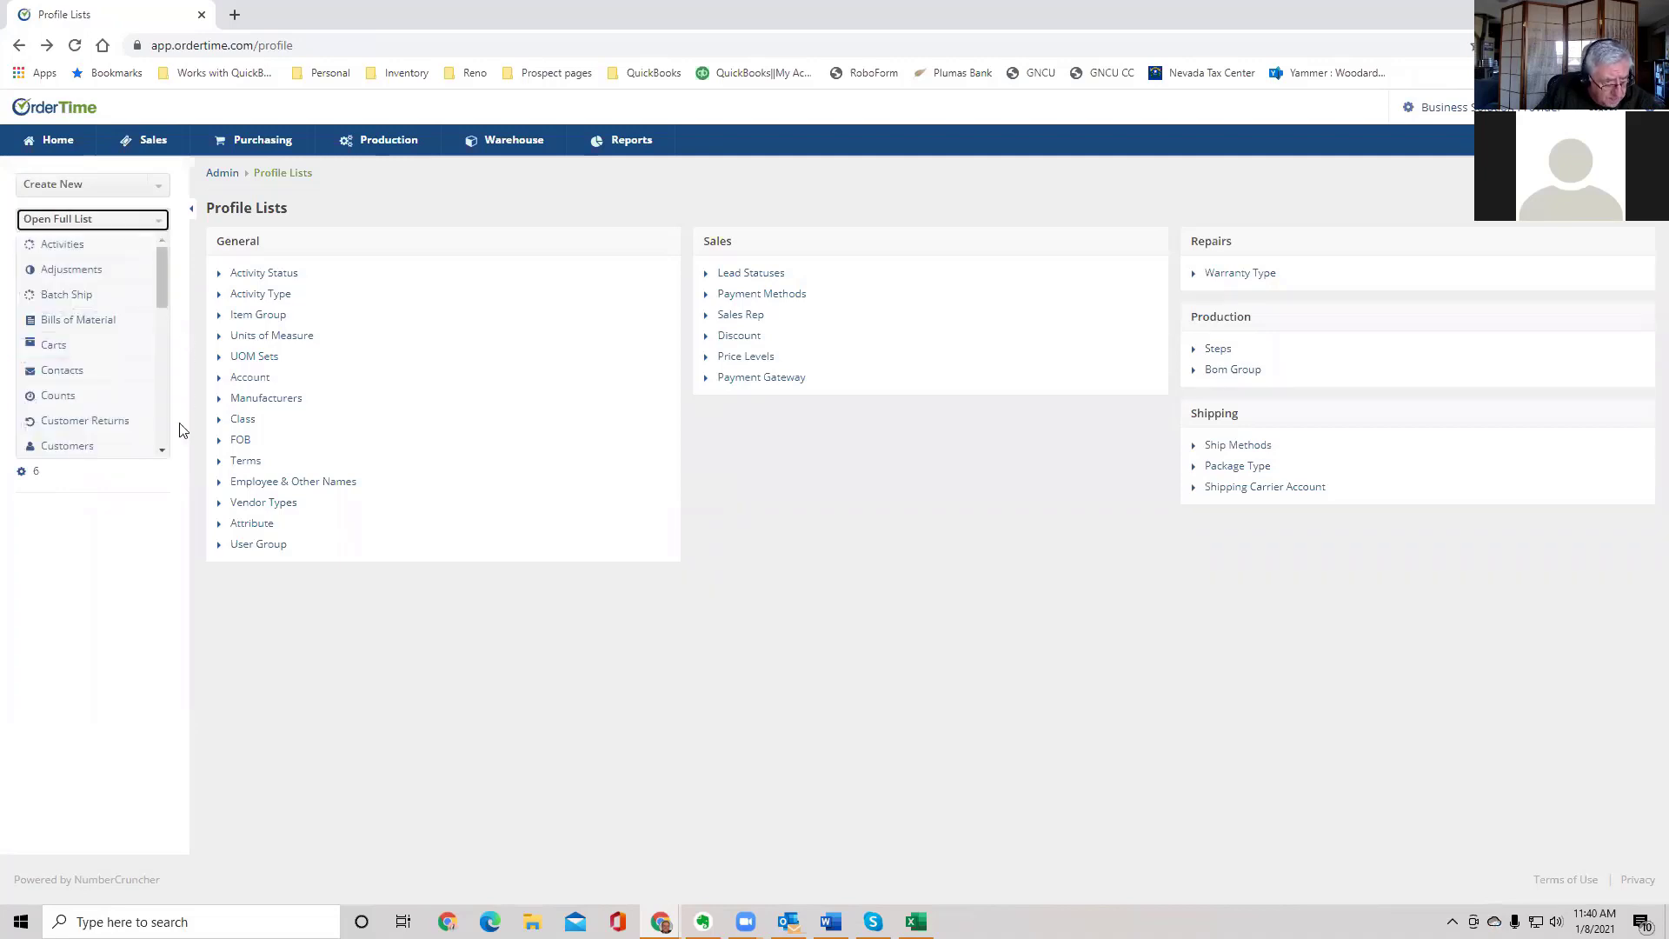
scroll(162, 427, "down", 2)
scroll(161, 421, "down", 2)
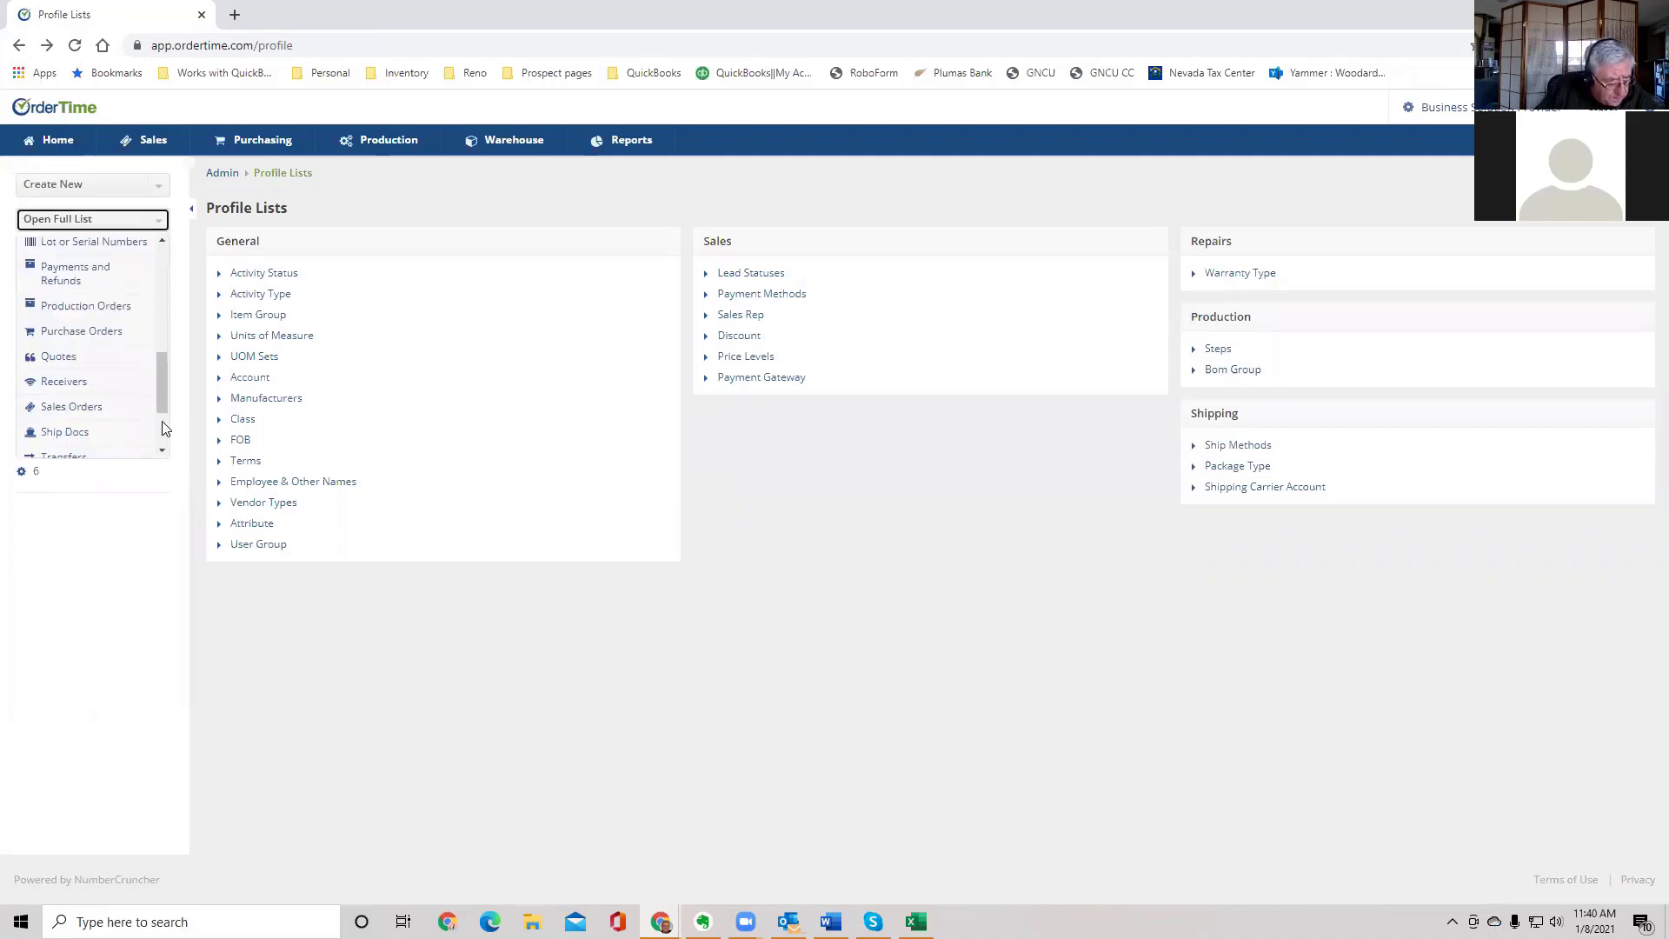
left_click(113, 337)
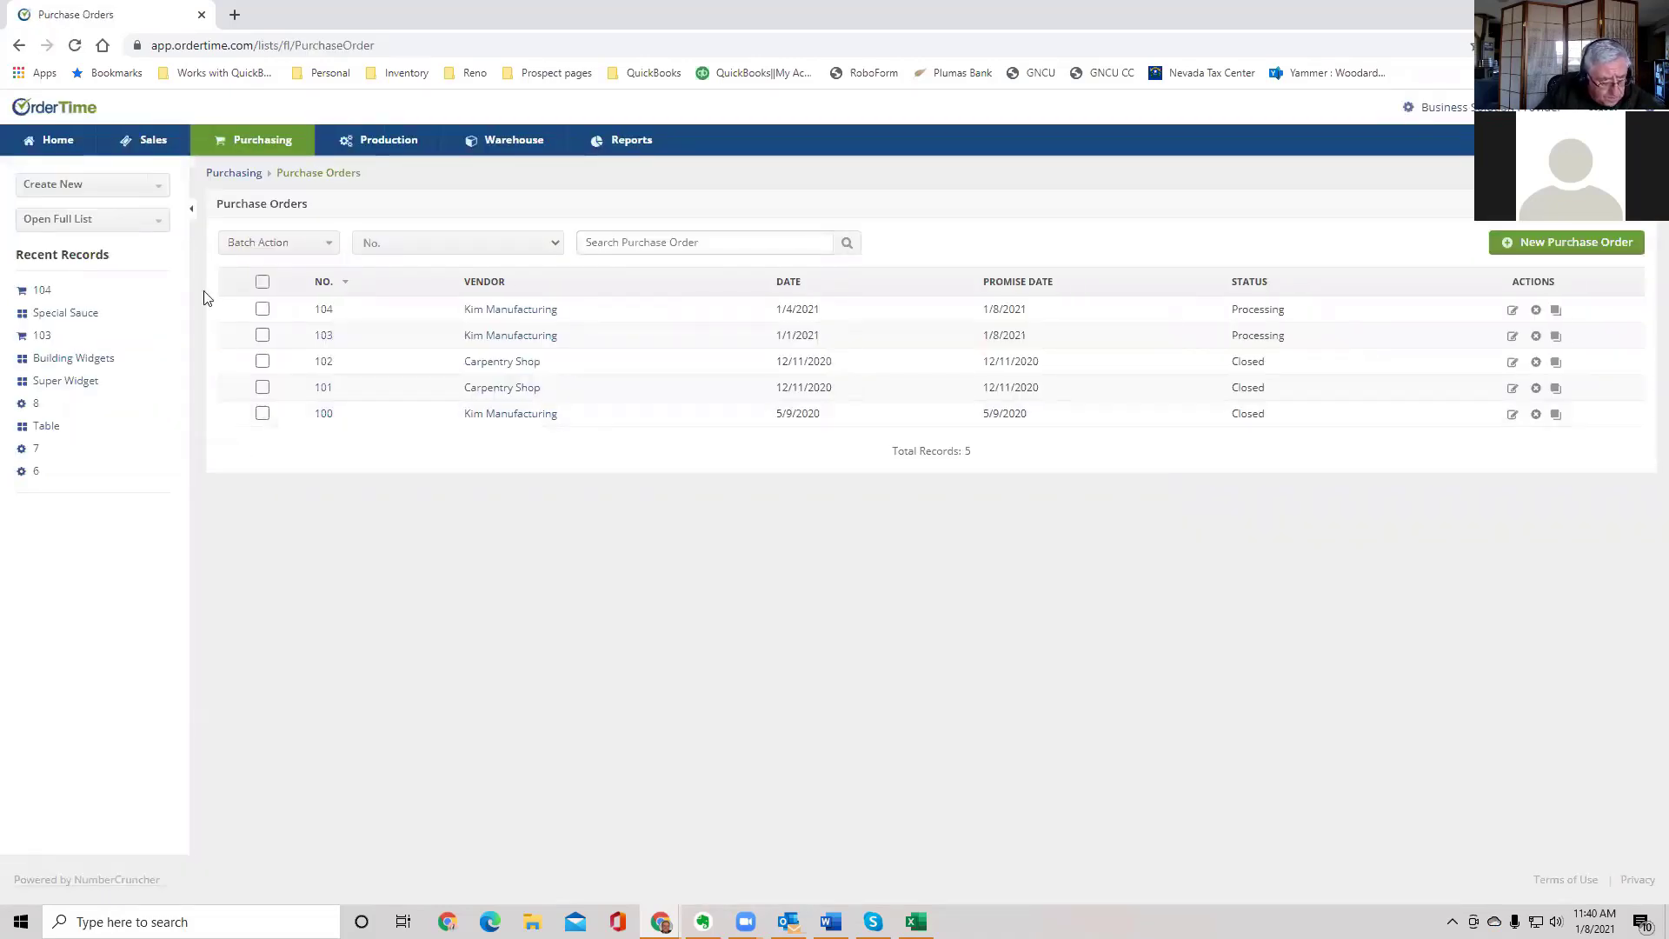
Step: Start a new purchase order for the vendor Kim Manufacturing
left_click(160, 186)
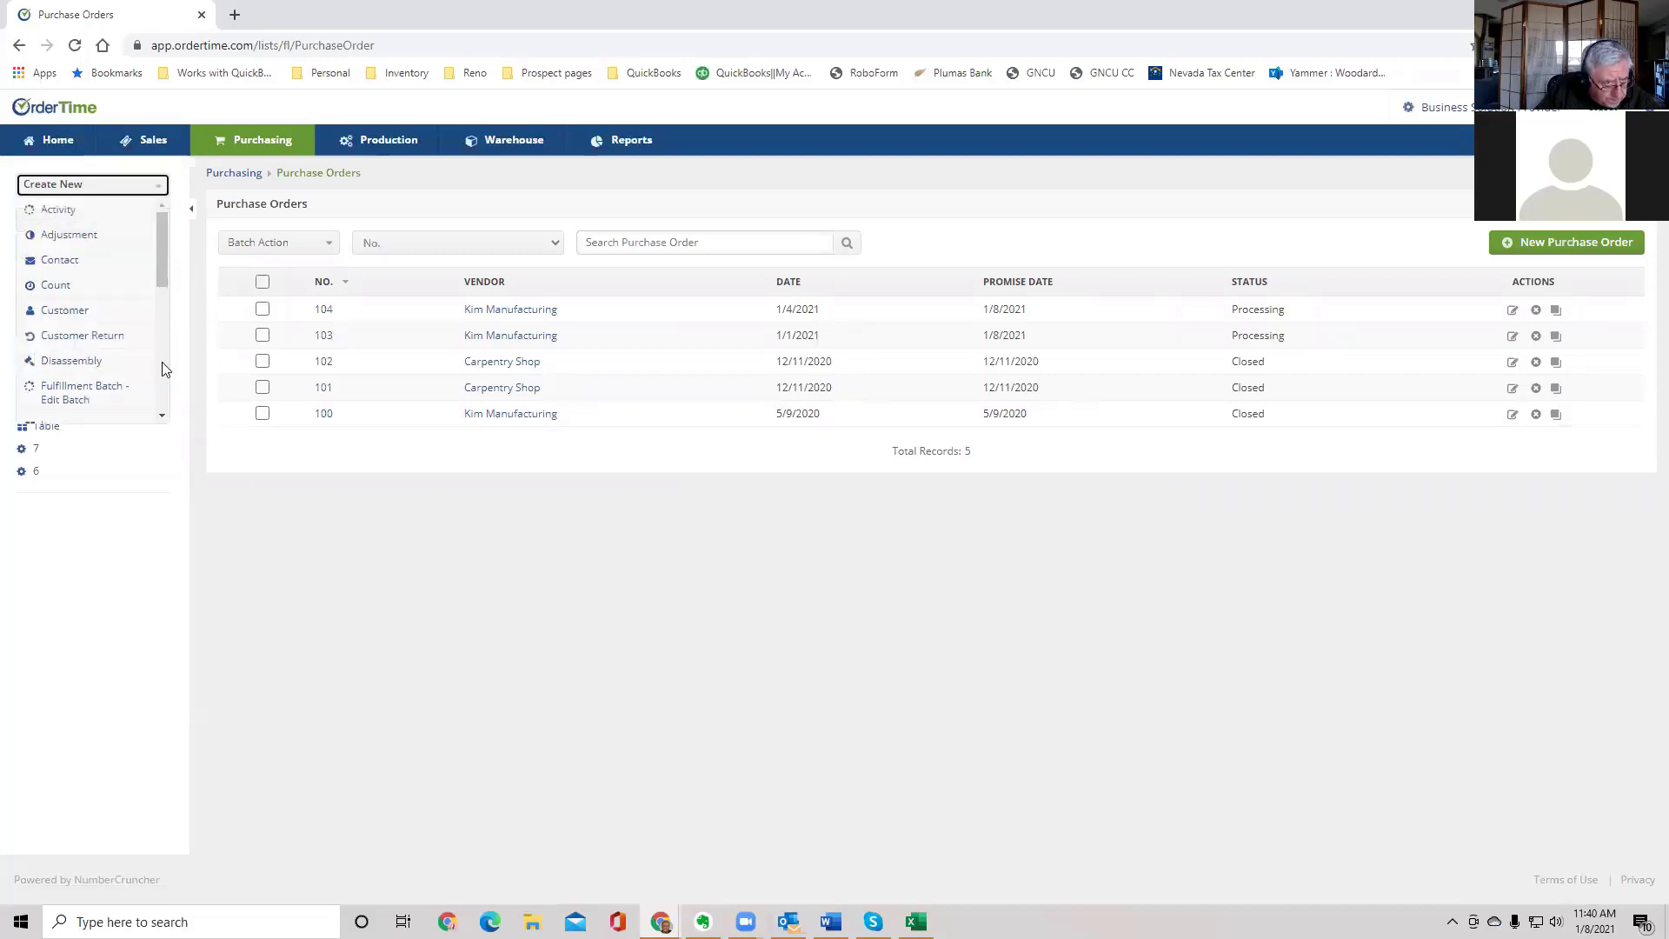
scroll(161, 369, "down", 3)
left_click(101, 357)
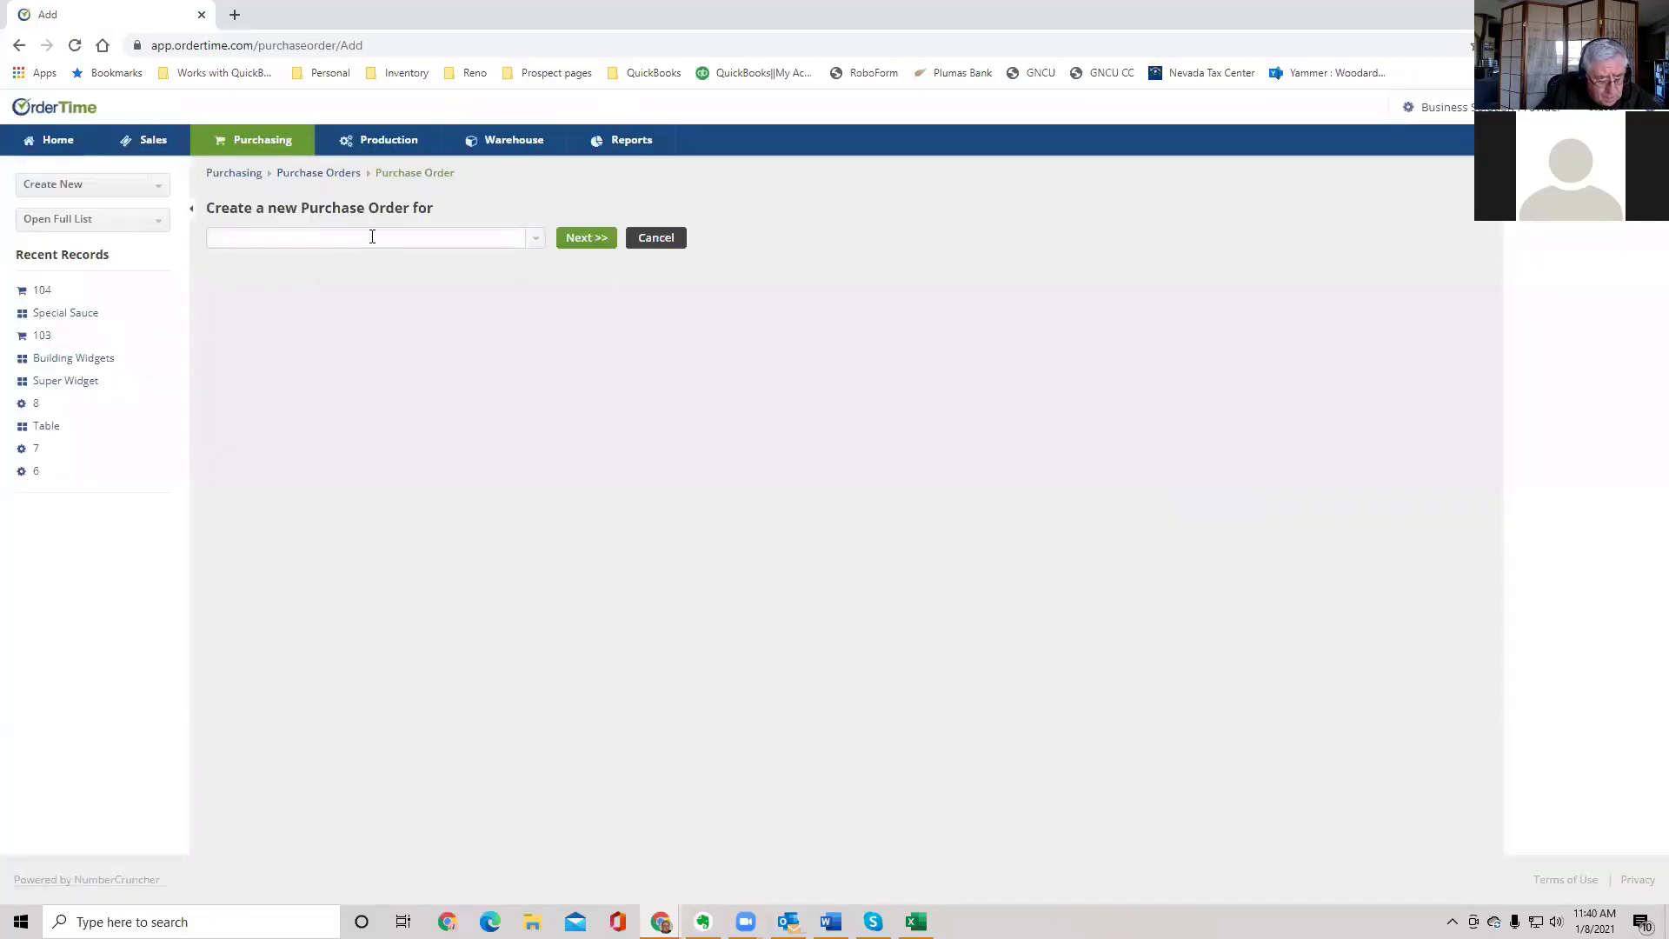
left_click(372, 237)
type("Kim")
left_click(380, 264)
left_click(587, 240)
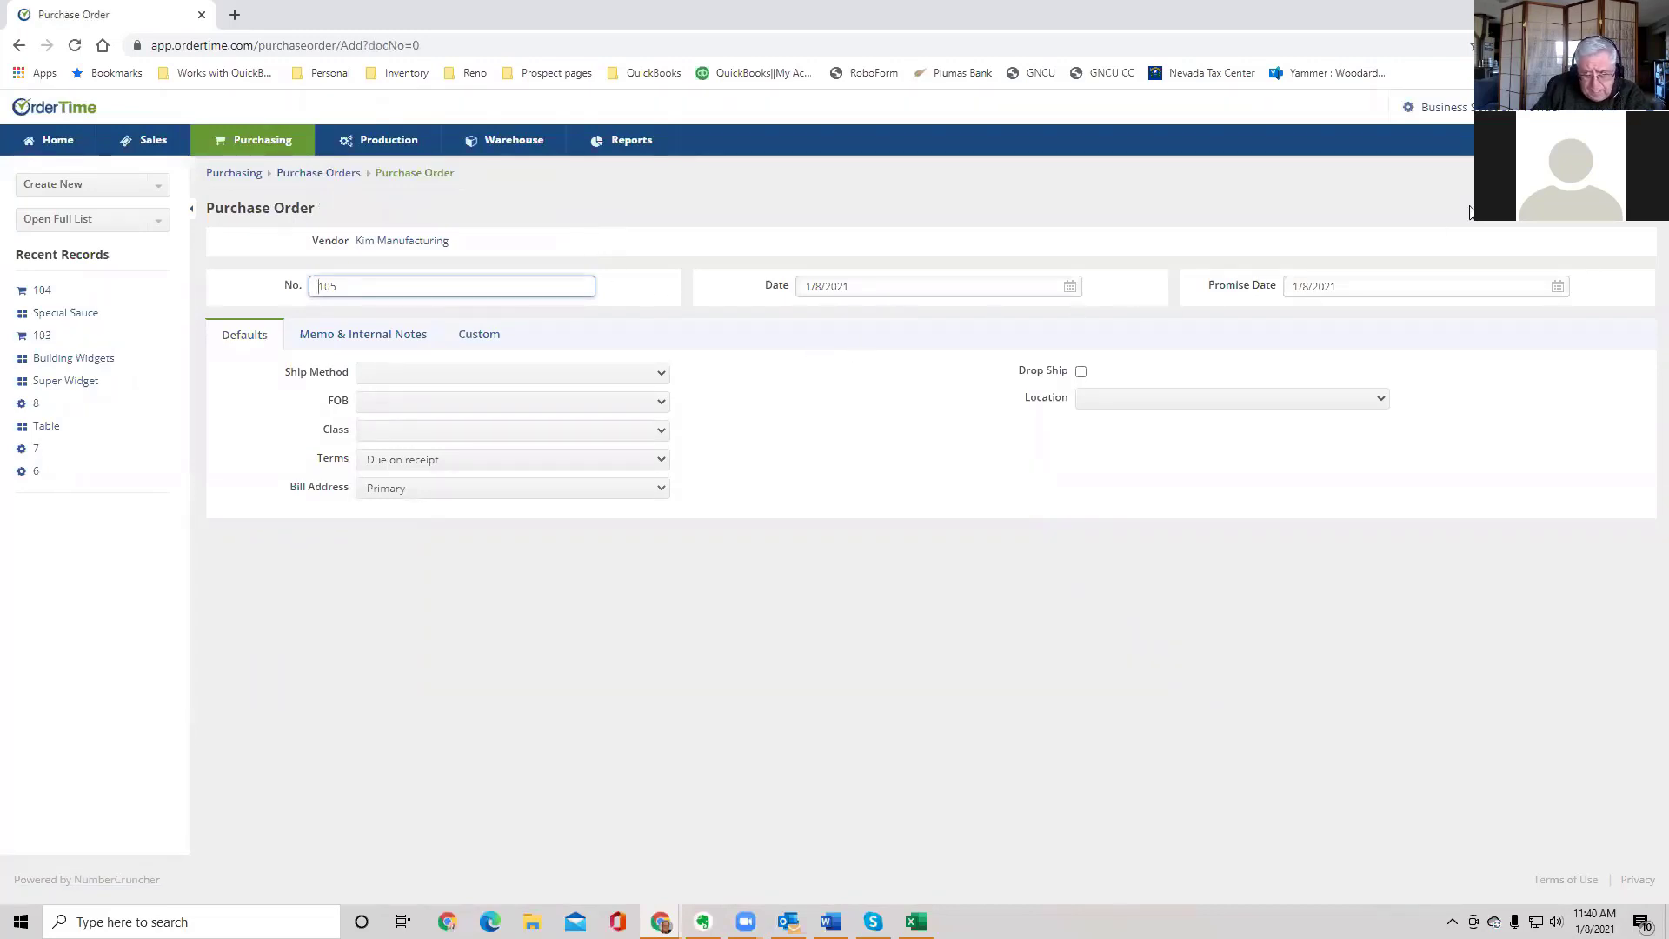
Step: Set the purchase order's location to HQ and save the order header
key("Return")
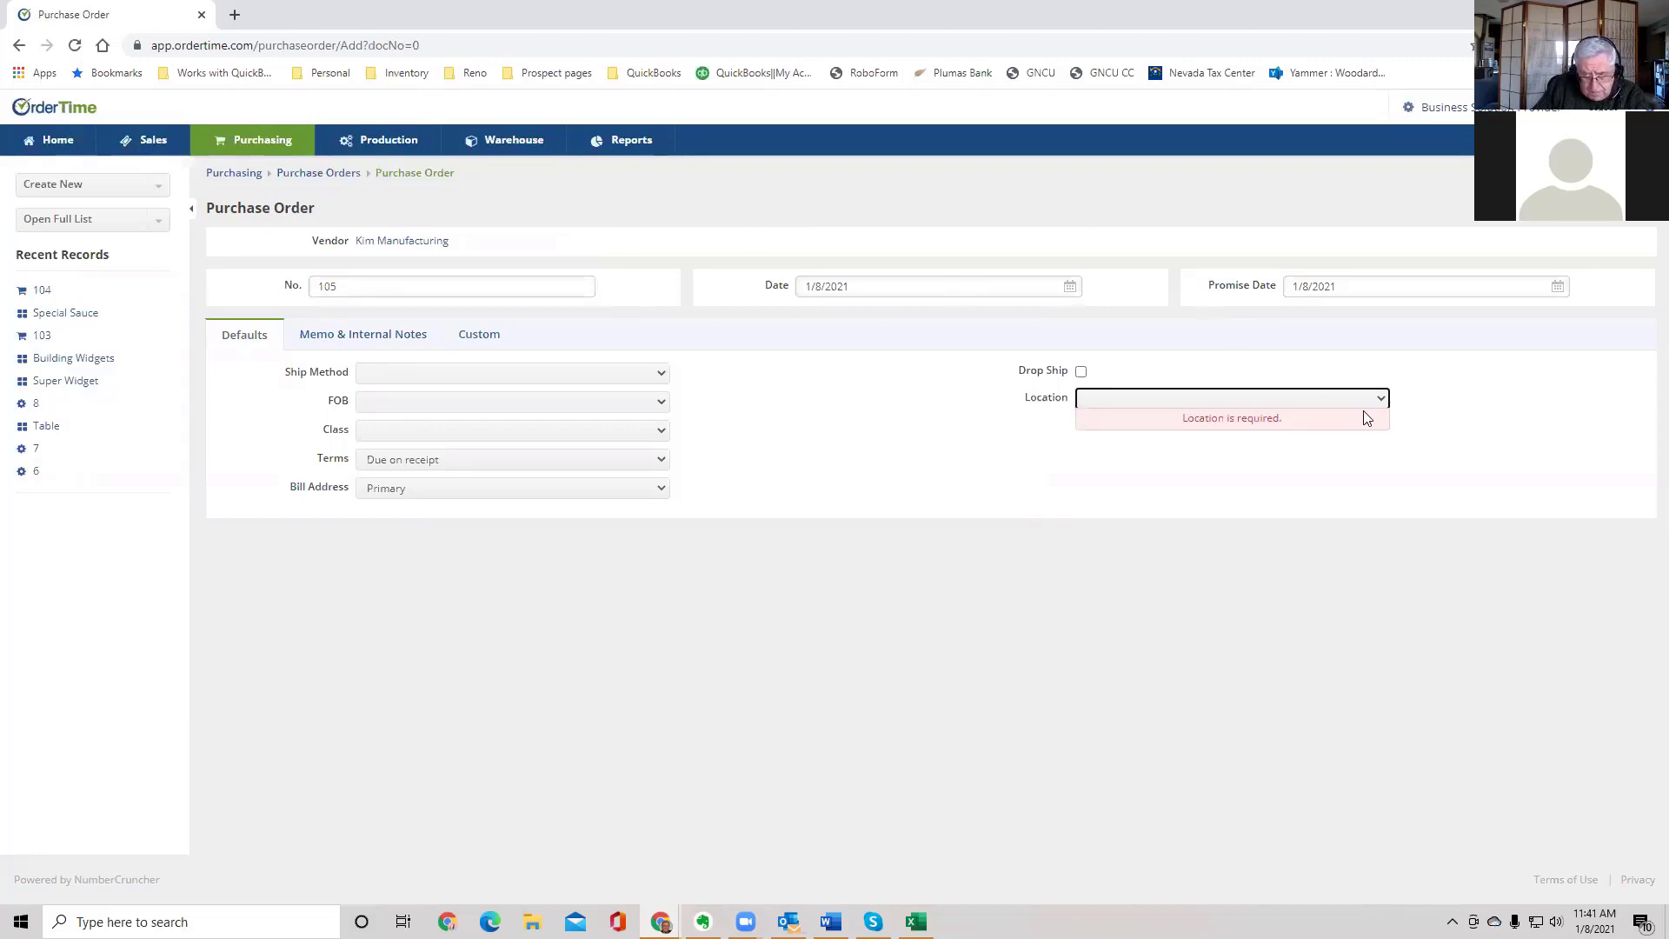
left_click(1386, 403)
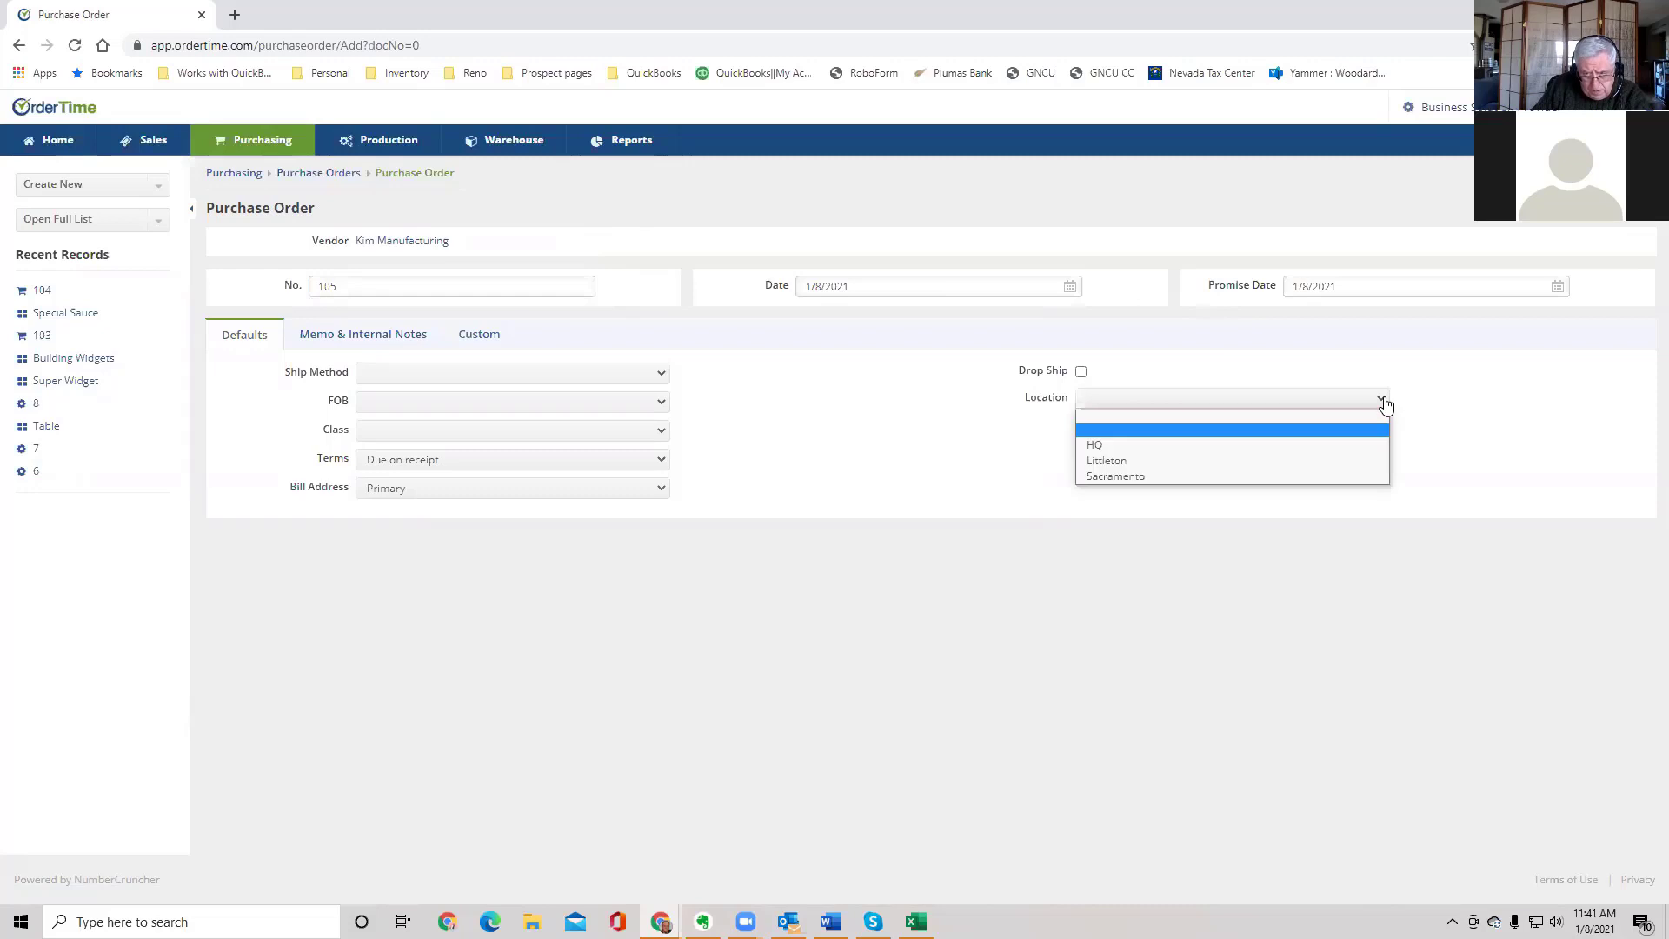
left_click(1353, 446)
key("Return")
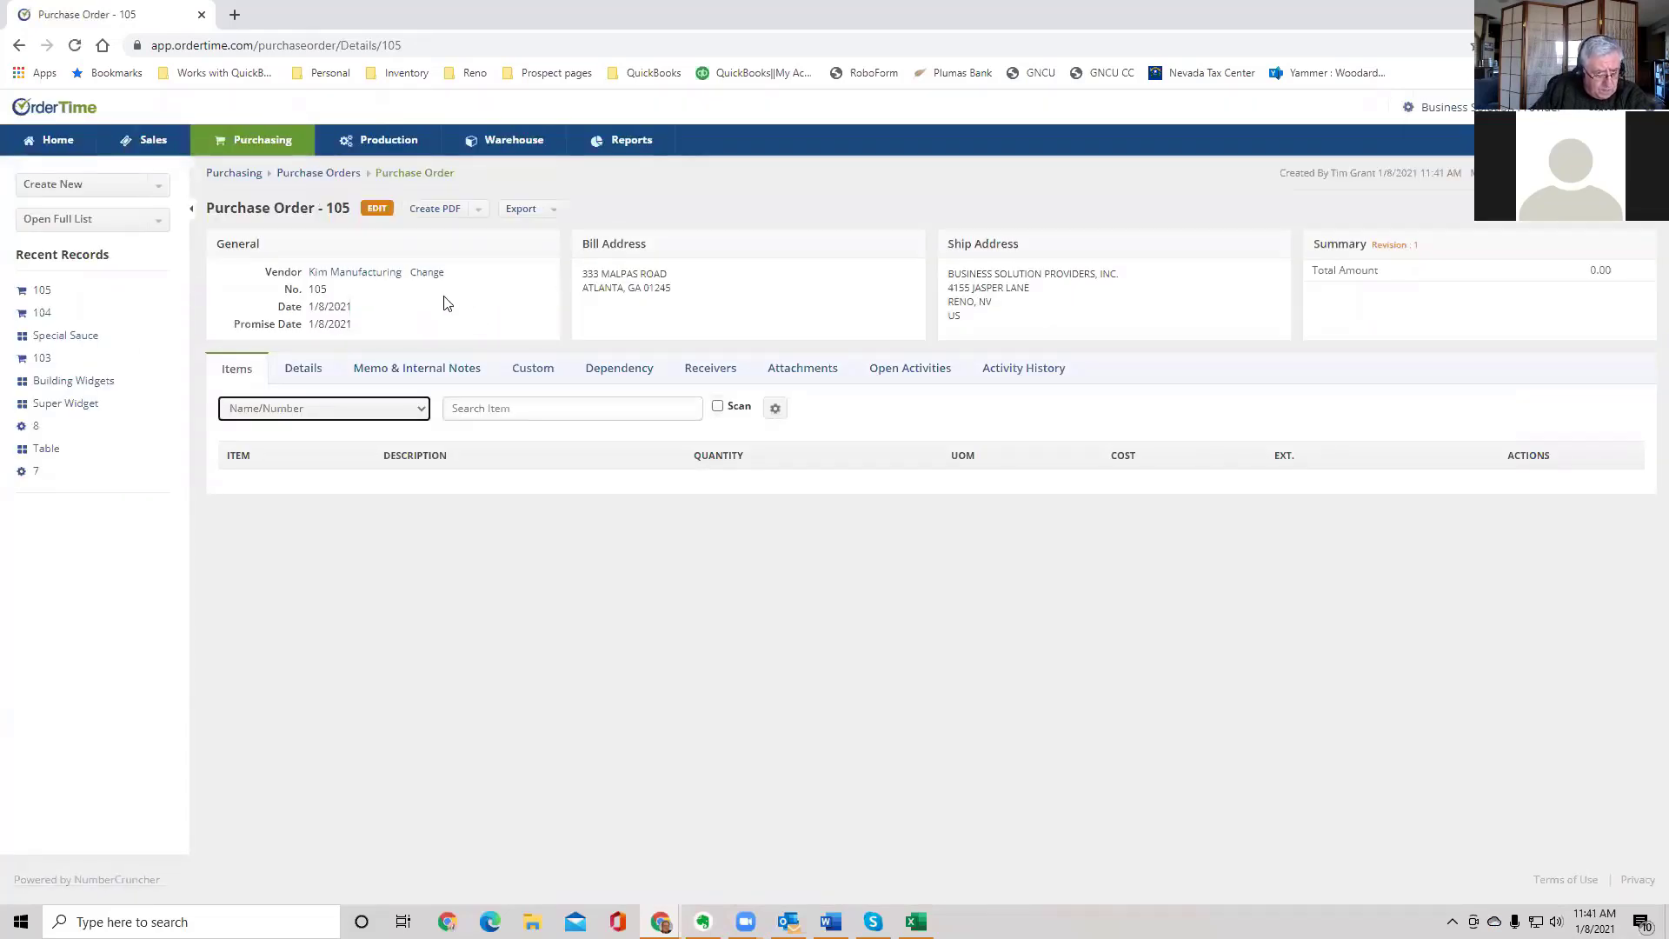
Step: Add the Special Sauce item to the purchase order, keeping the default quantity and cost
left_click(516, 413)
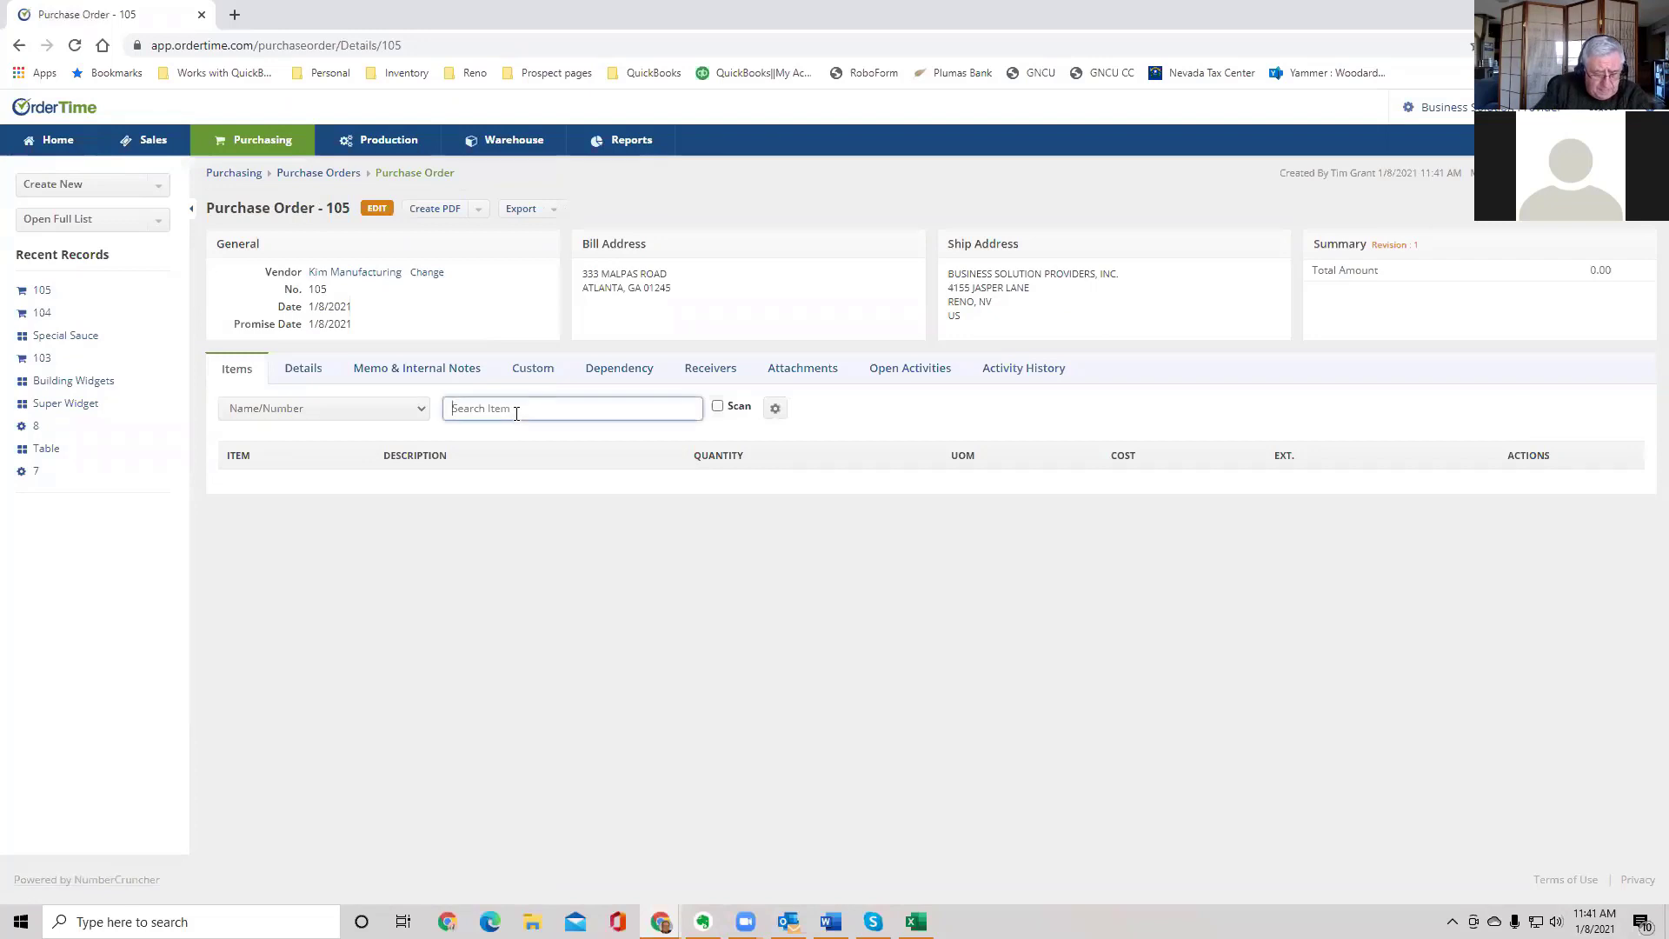
type("special, exclusive, patented su")
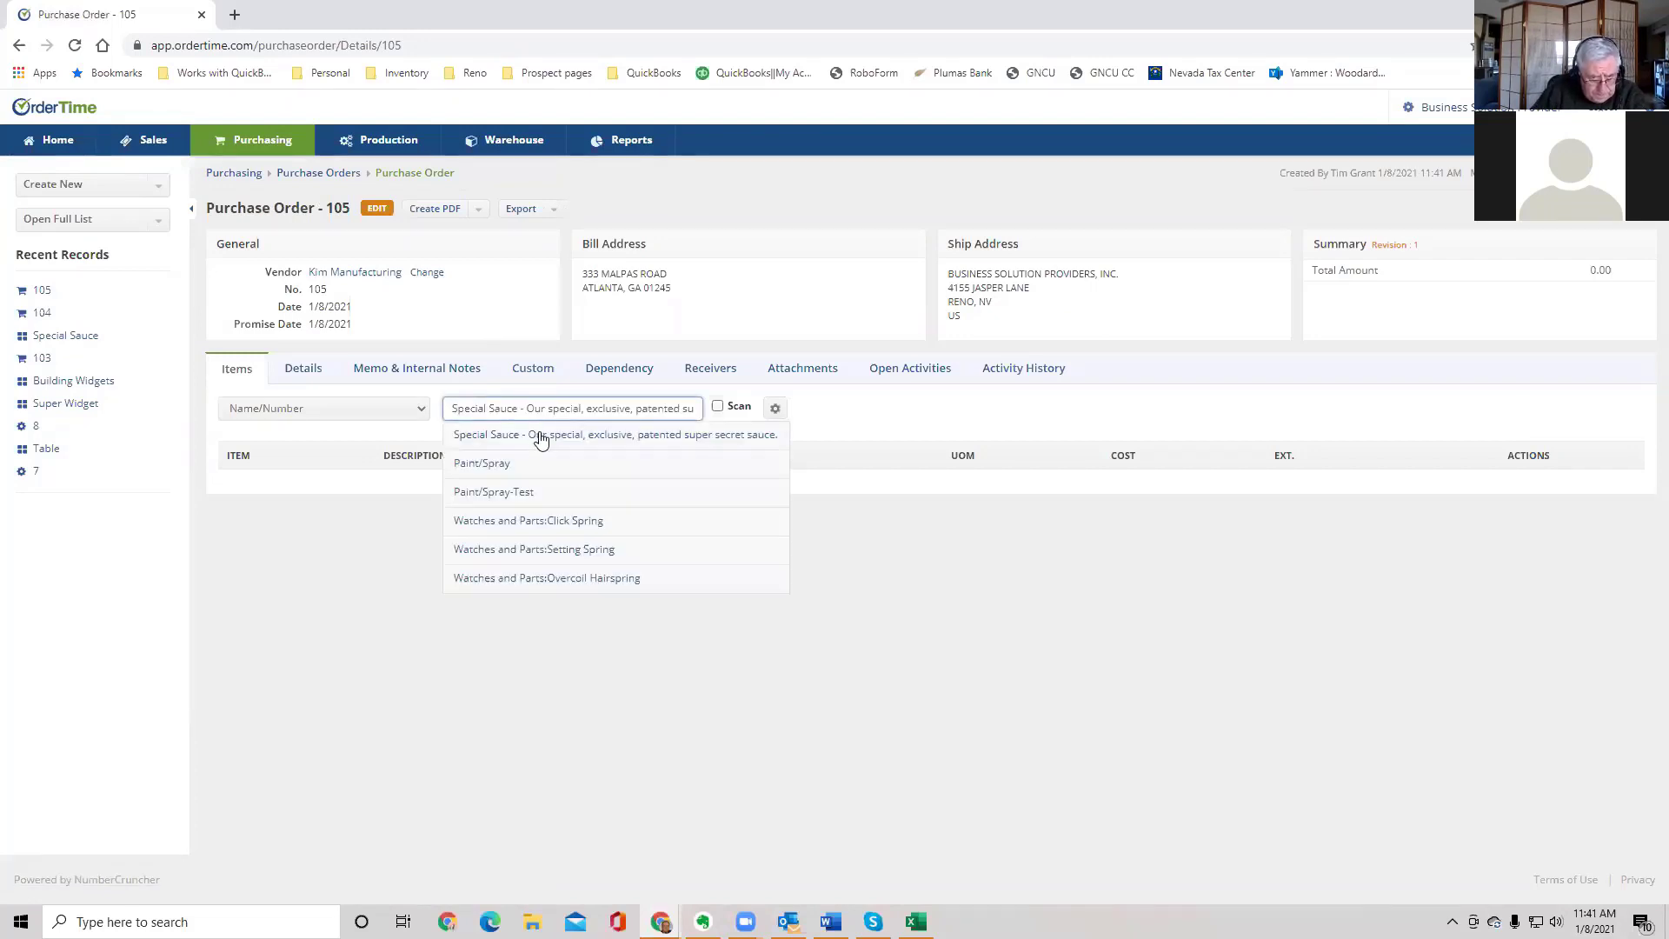
left_click(540, 440)
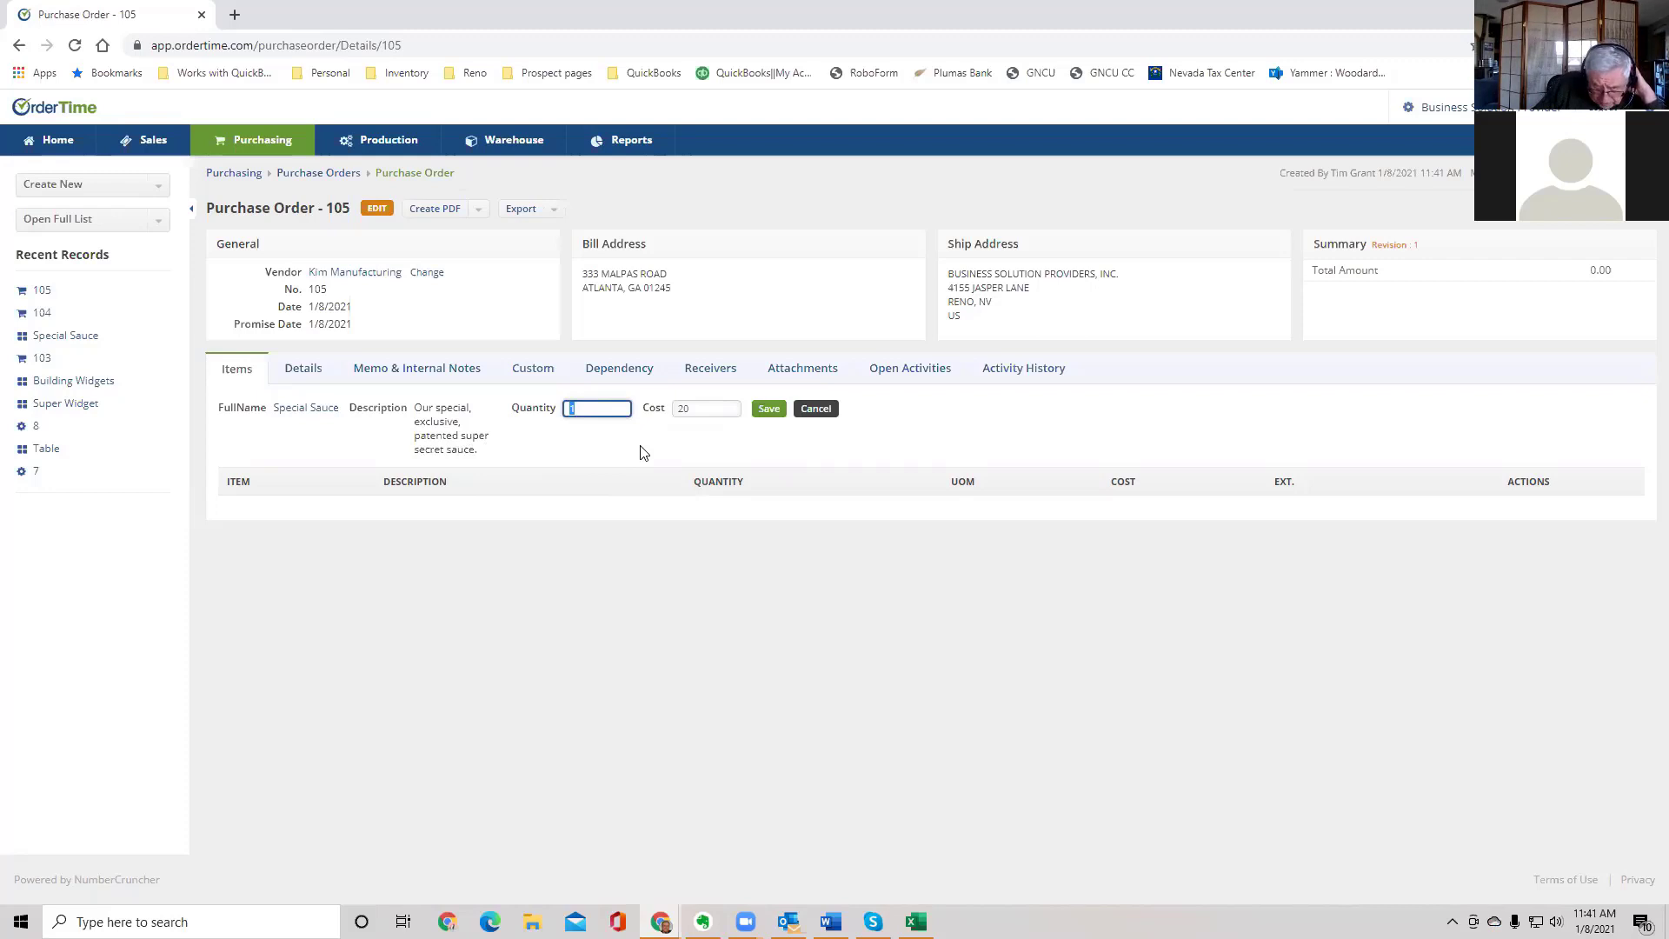
left_click(769, 408)
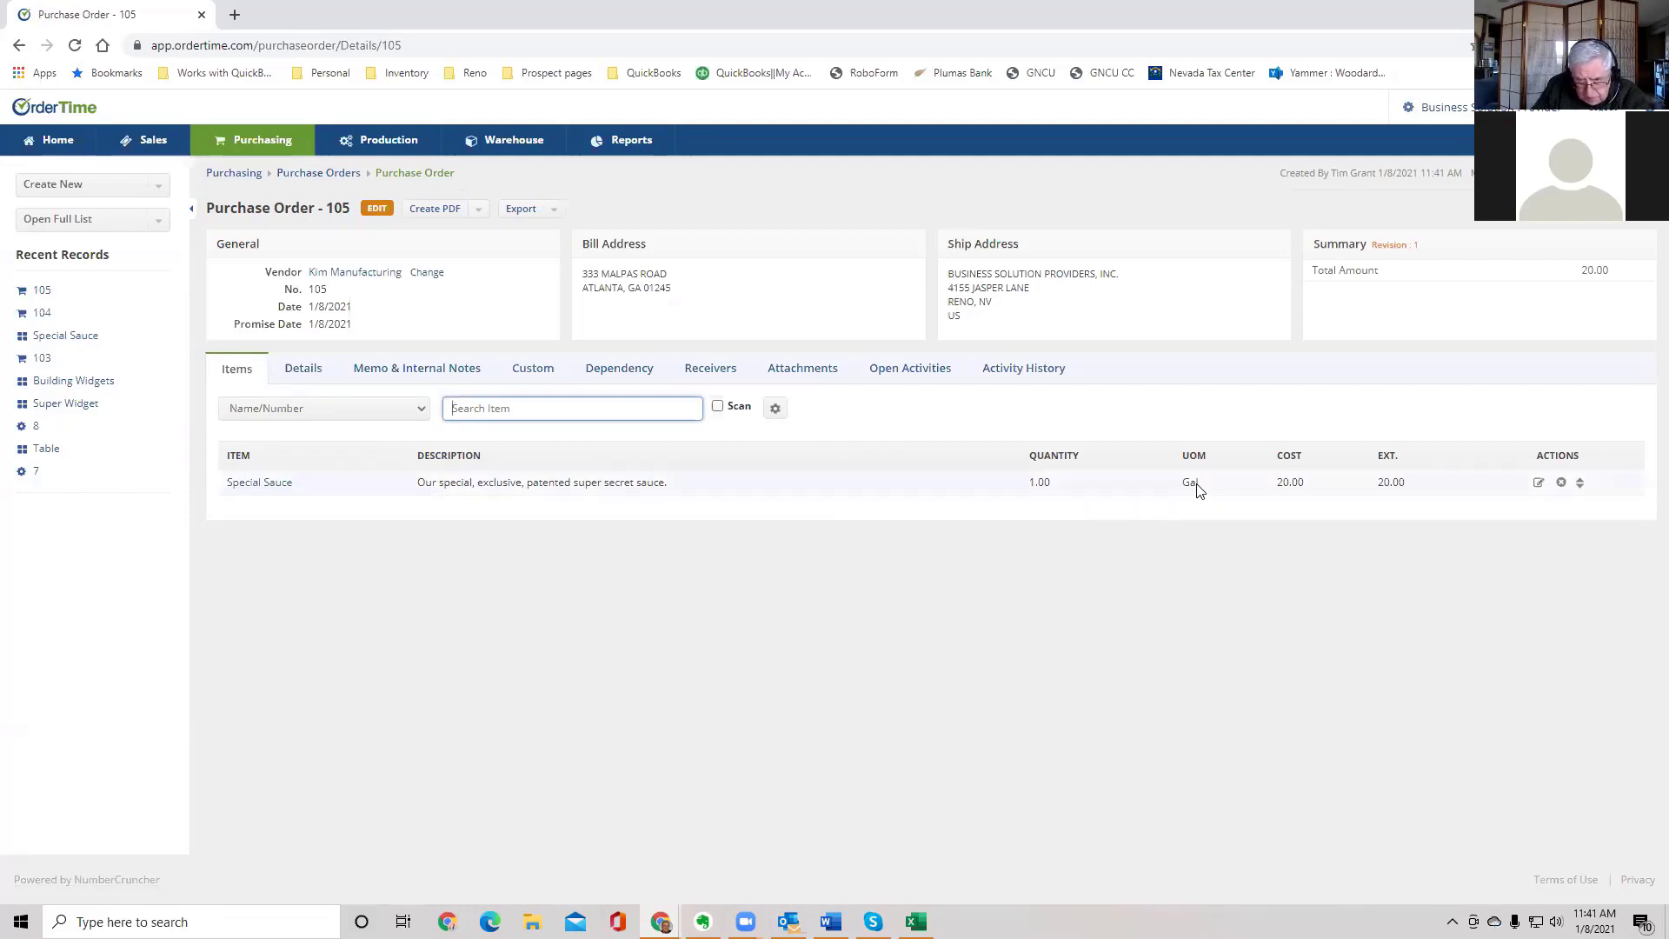
Step: Change the Special Sauce line's unit of measure to Pint and save the line
left_click(1539, 484)
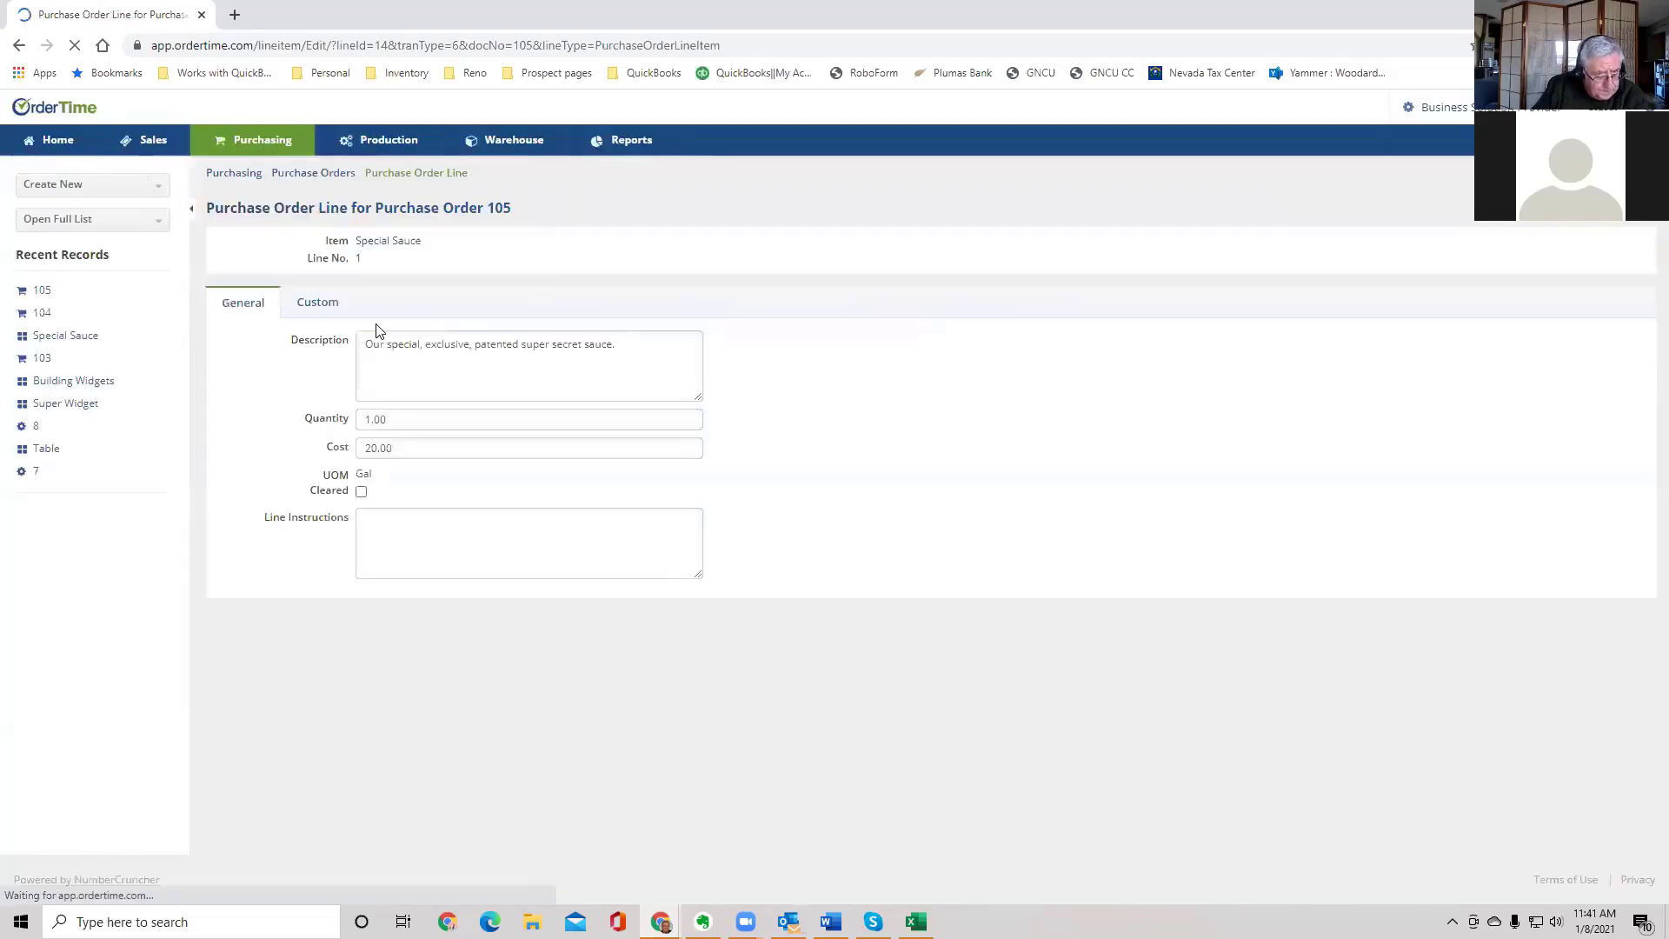
left_click(365, 482)
left_click(364, 477)
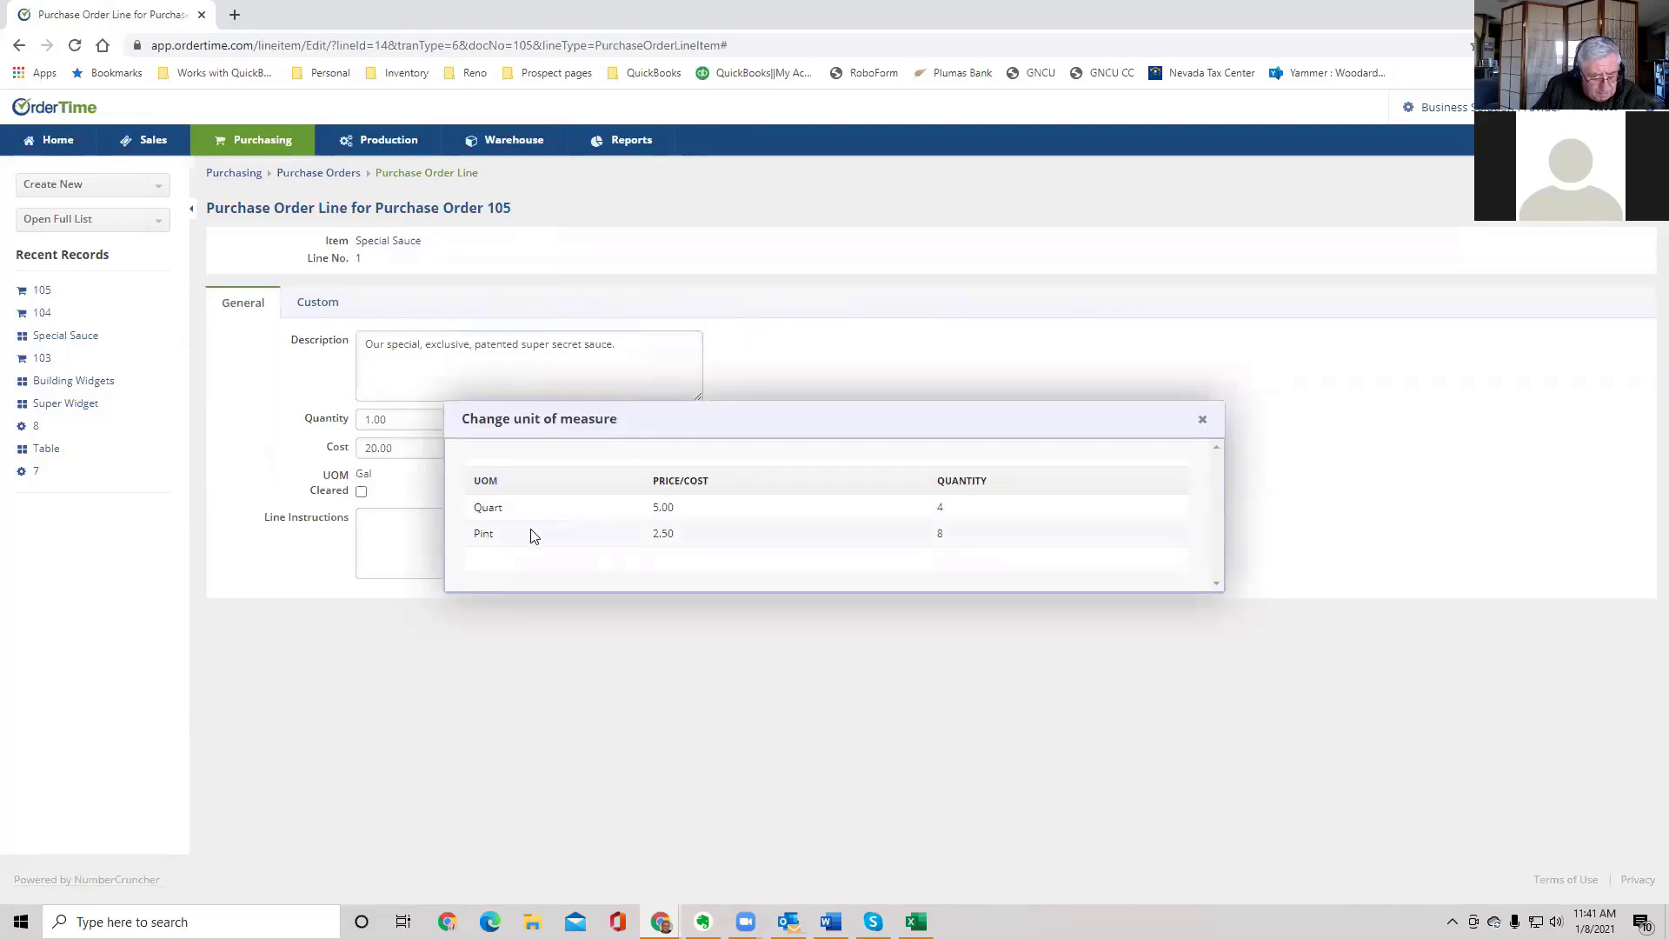
left_click(481, 537)
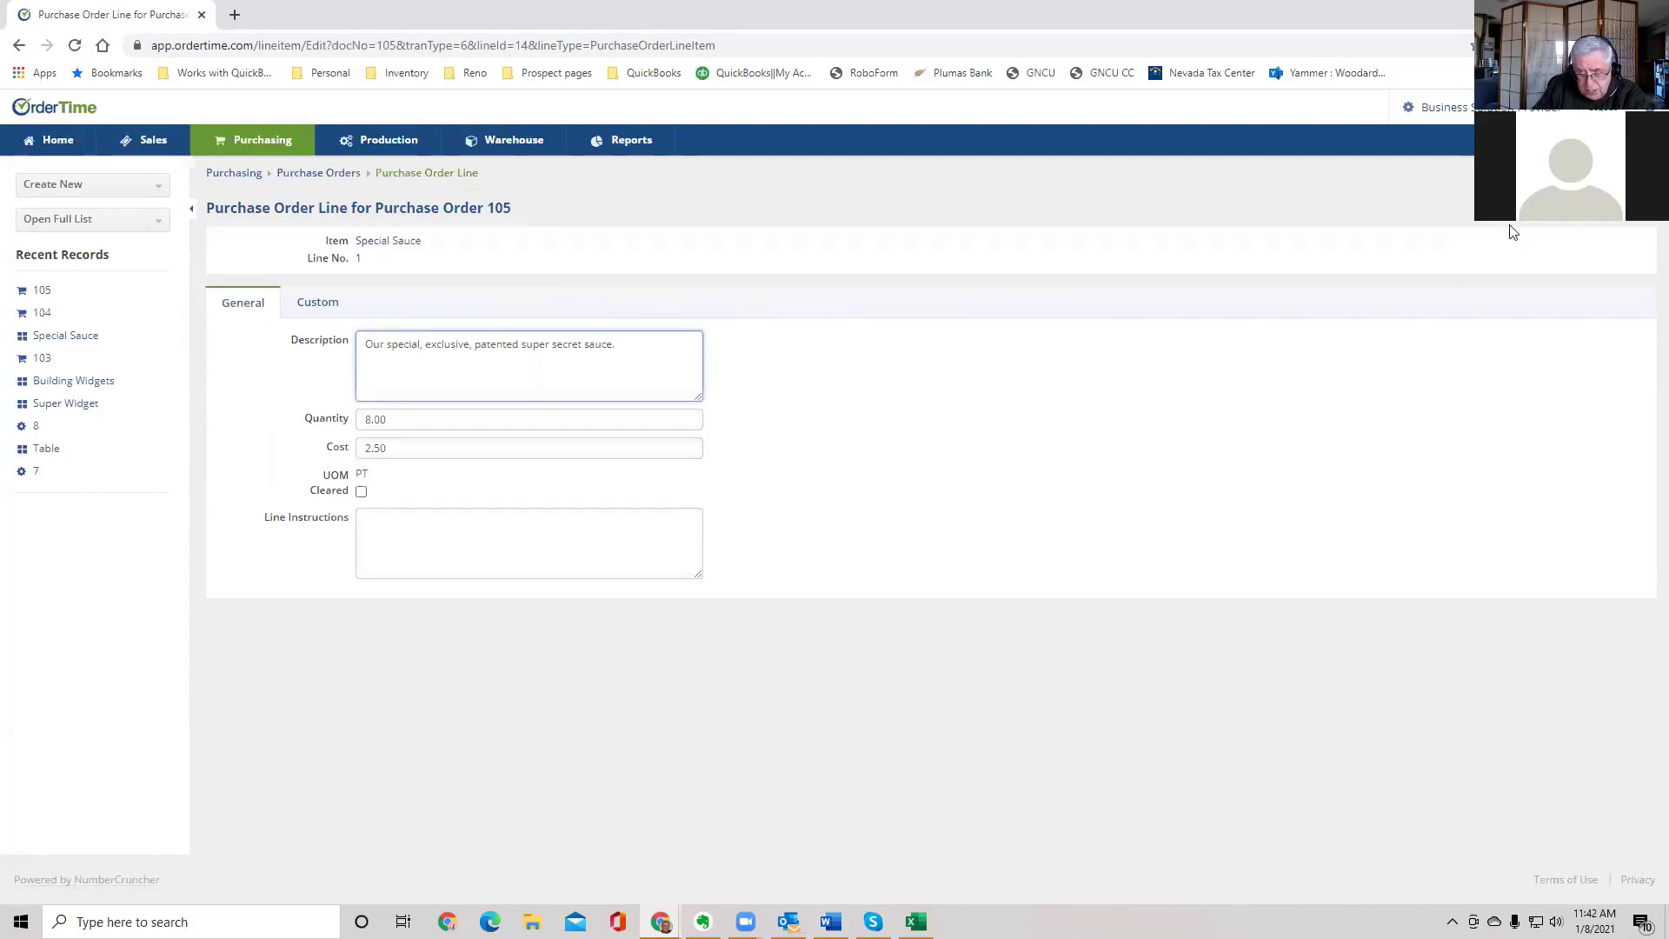
left_click(1530, 208)
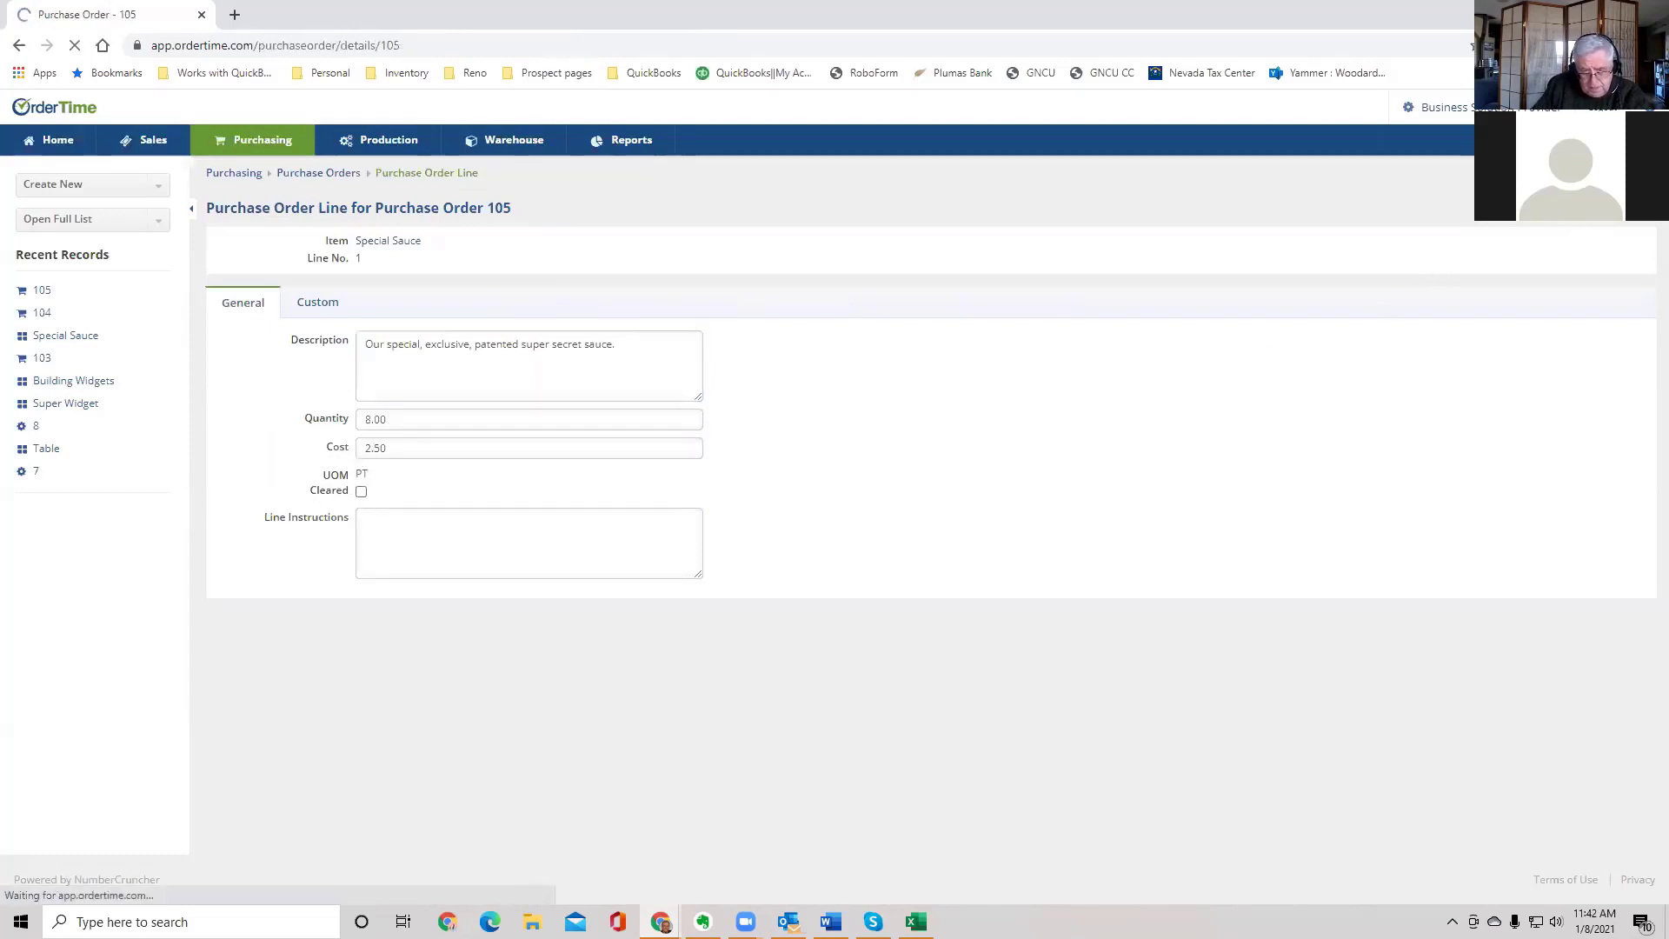